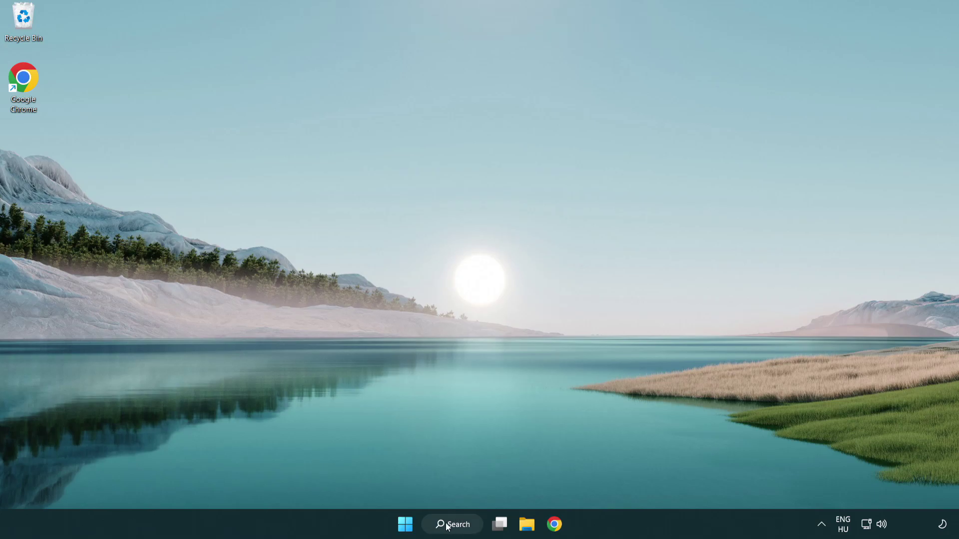
# Step: Search Windows for "device manager" and open Device Manager, moving its window nearer the centre of the desktop
pyautogui.click(457, 527)
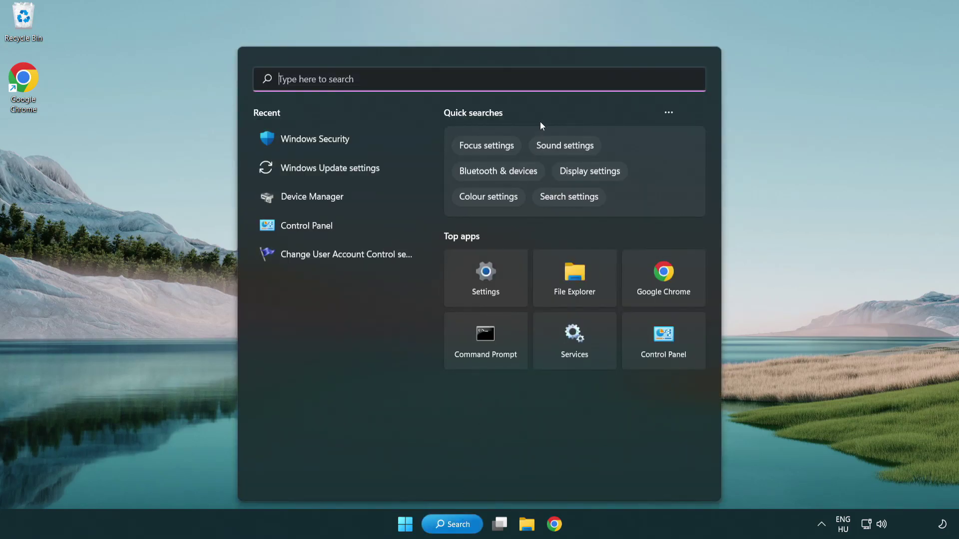
pyautogui.write('device ')
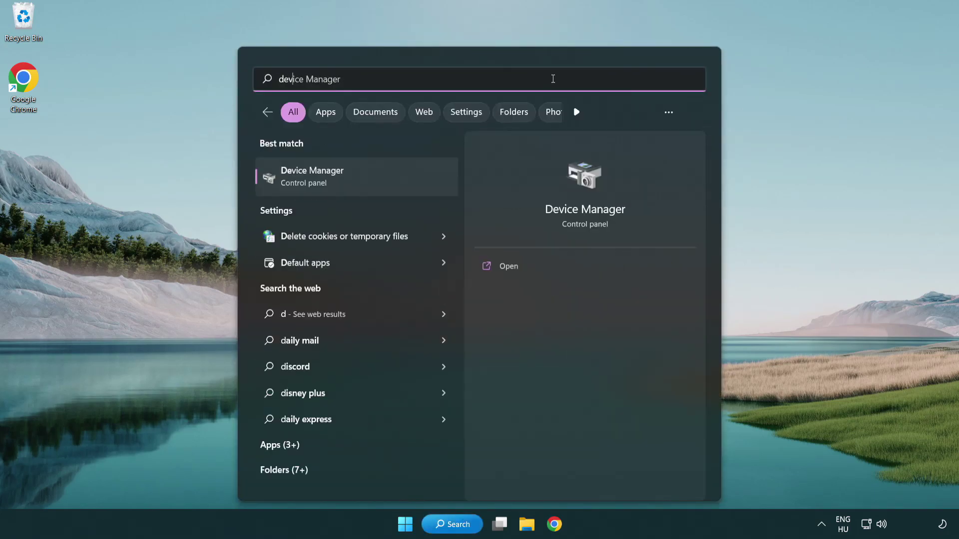
pyautogui.write('manager')
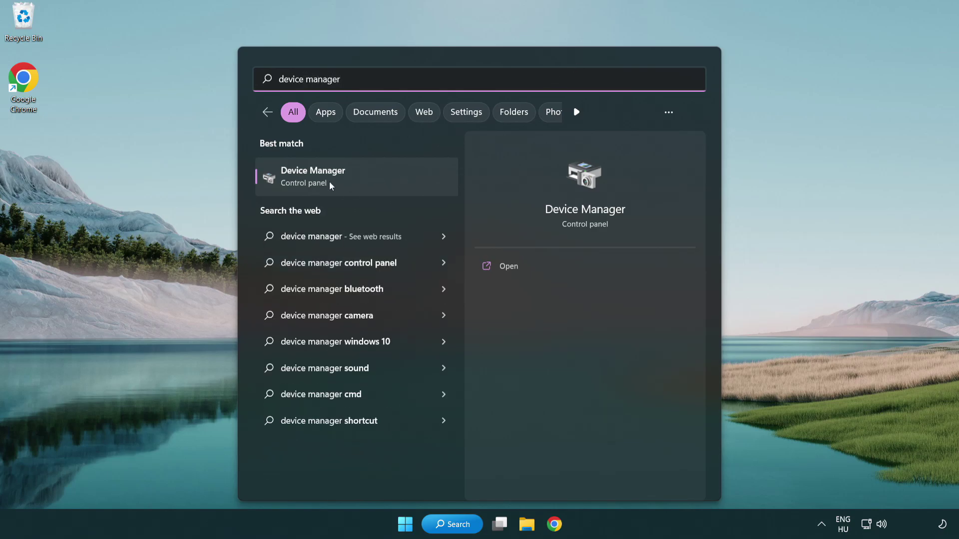
pyautogui.click(383, 181)
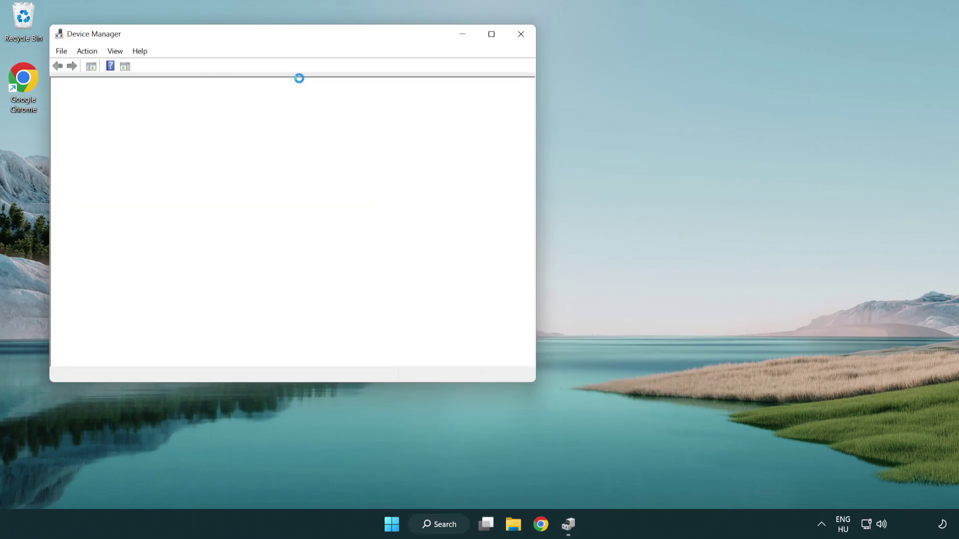
pyautogui.moveTo(261, 37); pyautogui.dragTo(423, 96)
# Step: Run an automatic driver update search for the VMware SVGA 3D display adapter, then close Device Manager
pyautogui.click(262, 202)
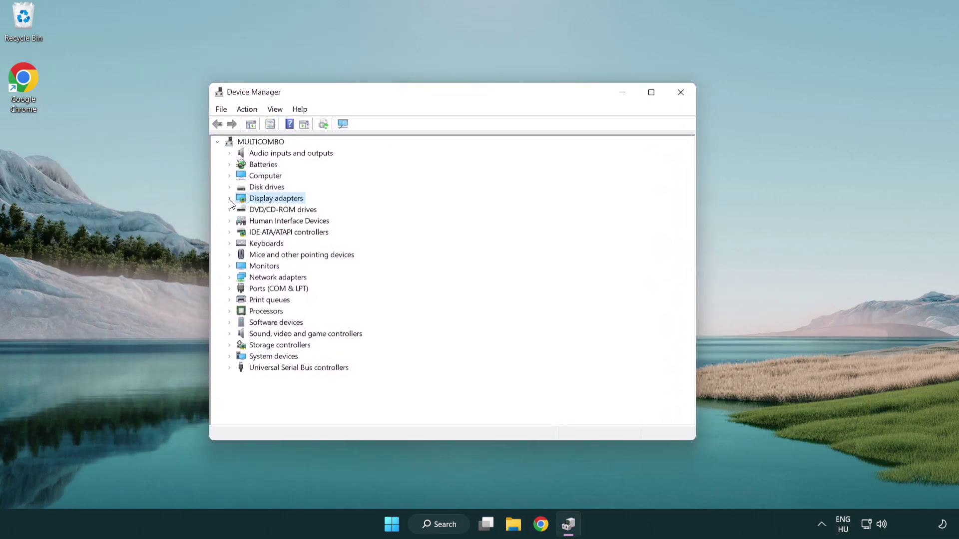
pyautogui.click(230, 199)
pyautogui.click(282, 212)
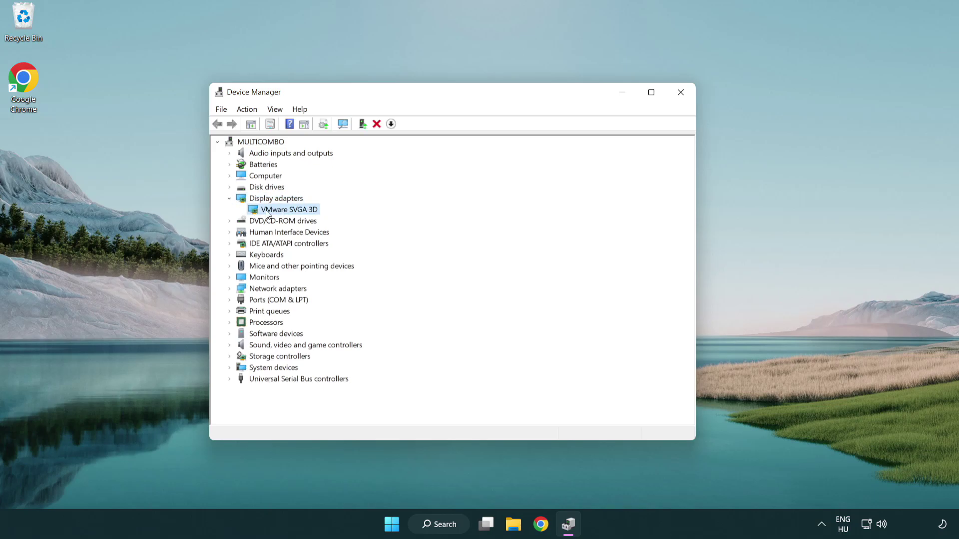
pyautogui.rightClick(286, 214)
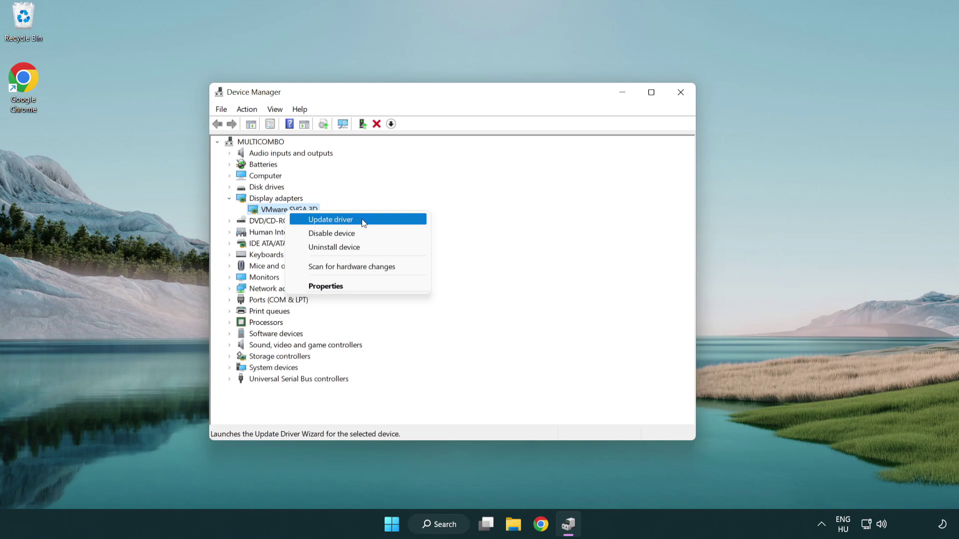
pyautogui.click(377, 222)
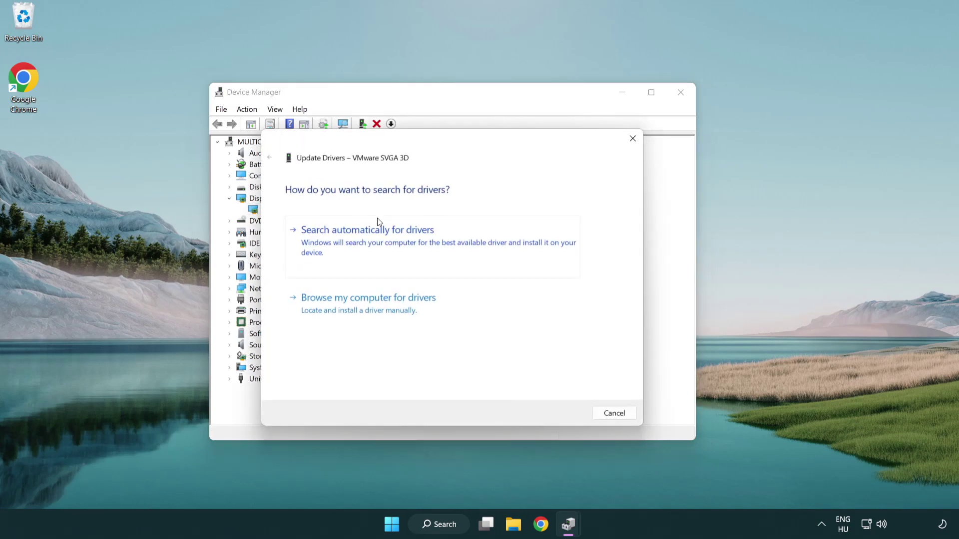
pyautogui.moveTo(397, 151); pyautogui.dragTo(416, 146)
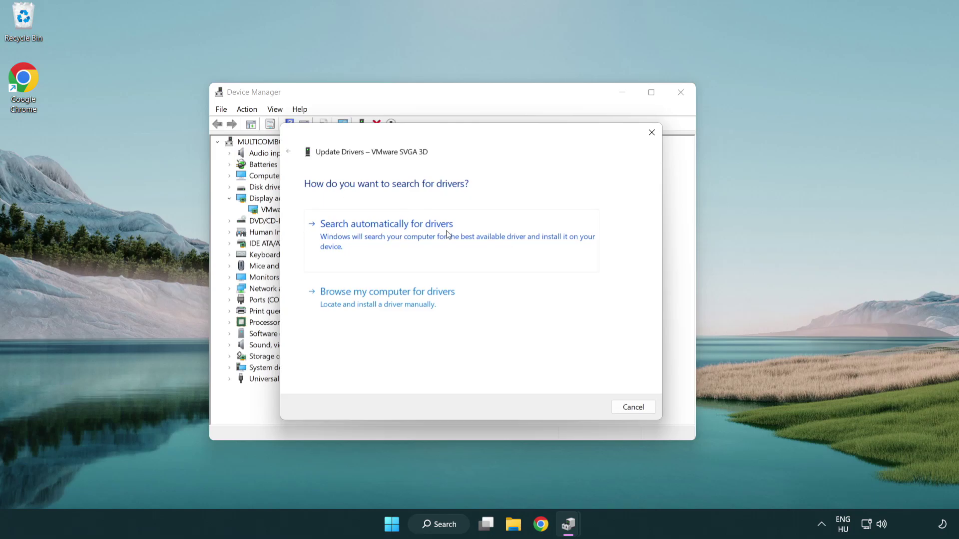
pyautogui.click(421, 233)
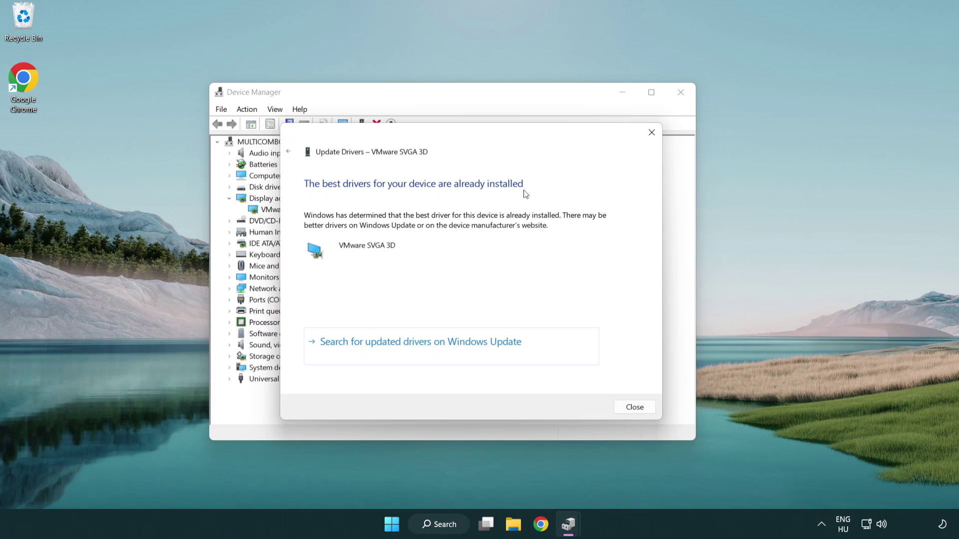
pyautogui.click(635, 409)
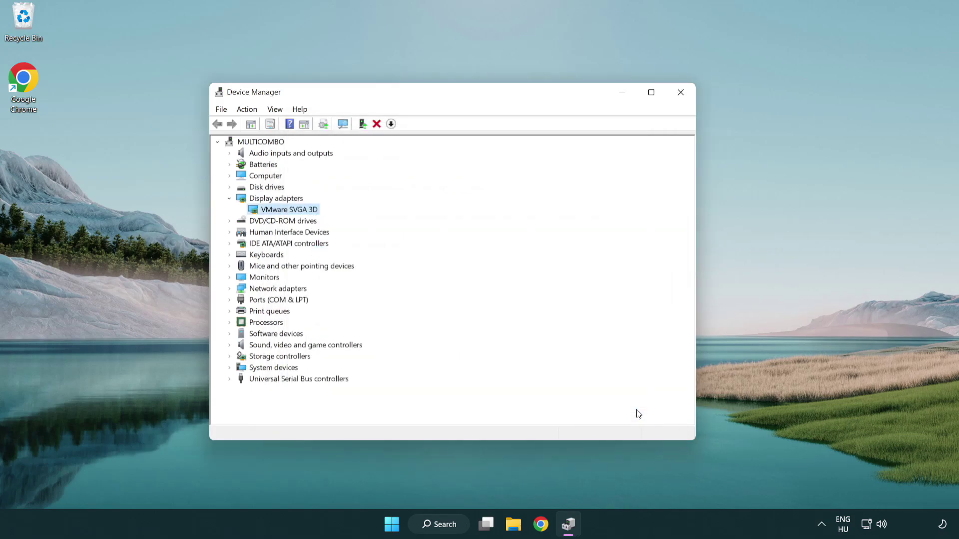
pyautogui.click(681, 92)
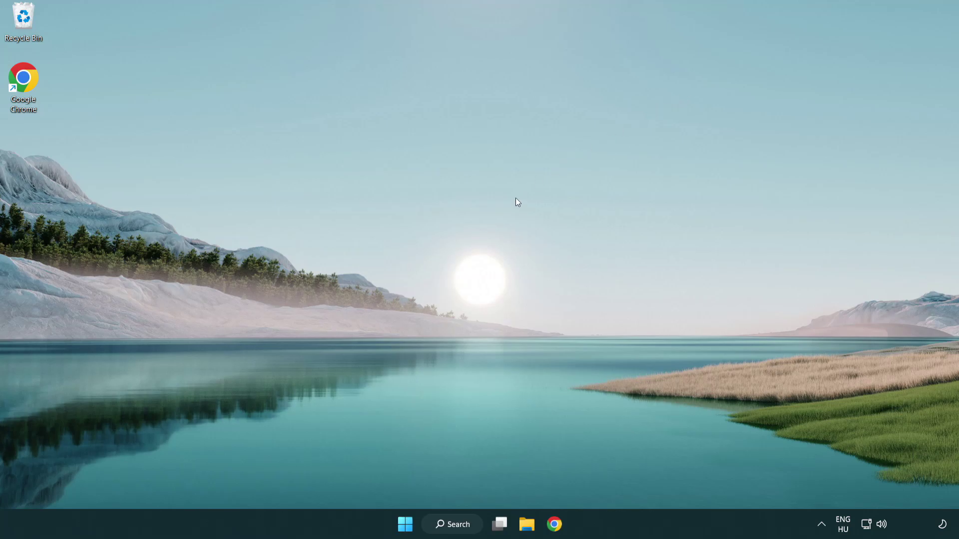
# Step: Search Windows for "update", open the Windows Update settings, check for updates and close Settings
pyautogui.click(462, 524)
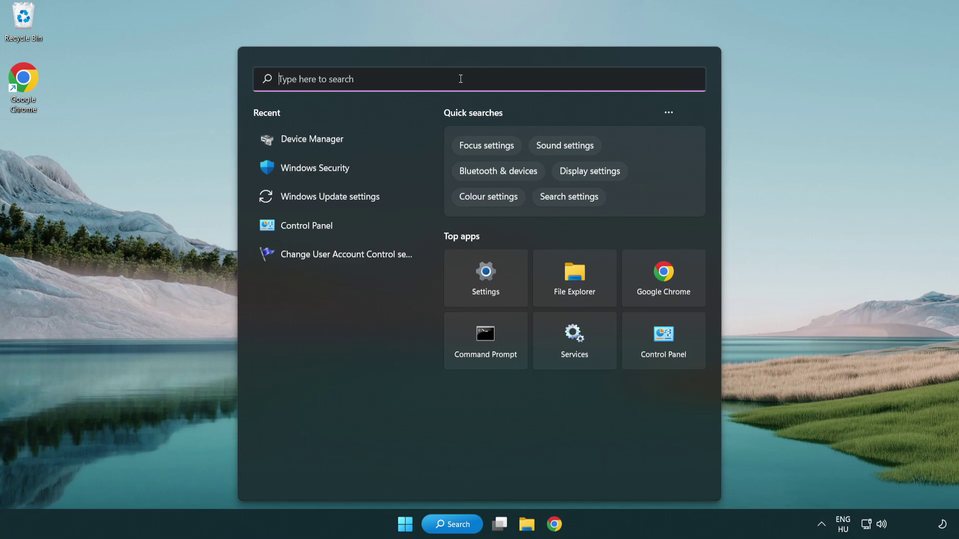
pyautogui.write('update')
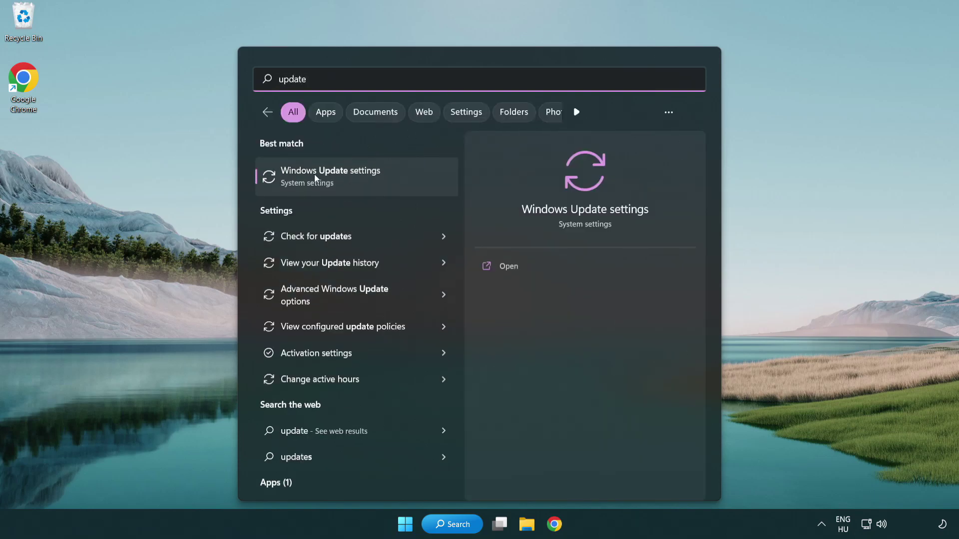
pyautogui.click(374, 182)
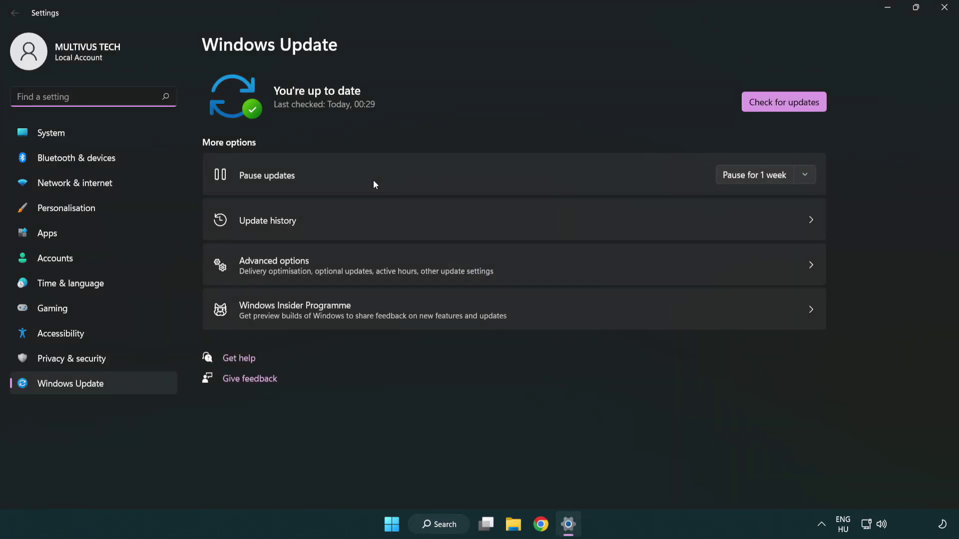
pyautogui.click(804, 107)
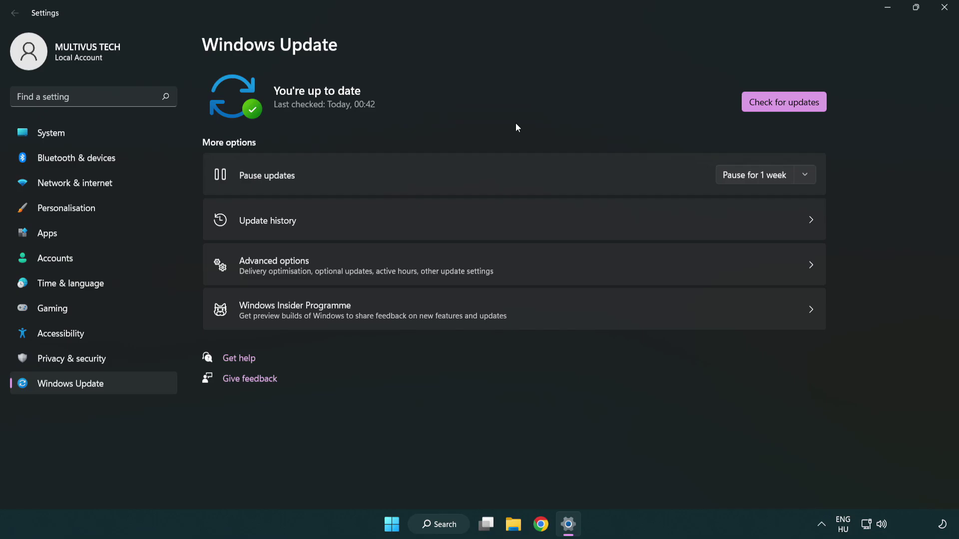
pyautogui.click(941, 15)
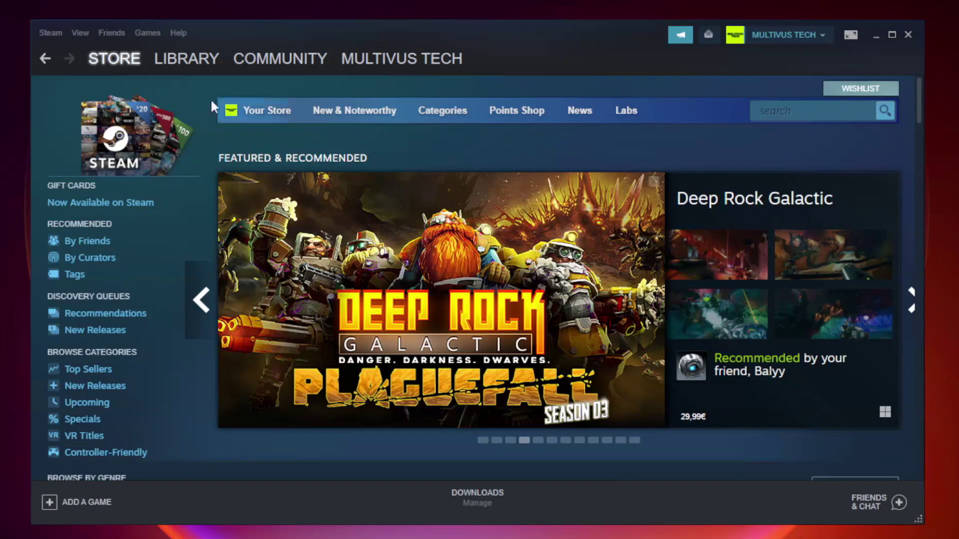
# Step: In the Steam library, verify the integrity of the local files of the favorite game YOUR NOT WORKING GAME
pyautogui.moveTo(205, 62)
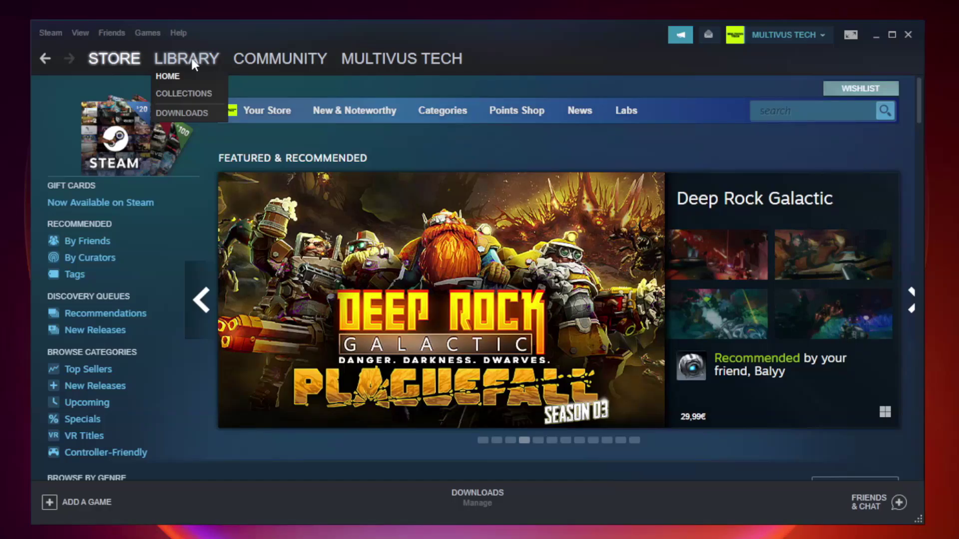
pyautogui.click(194, 63)
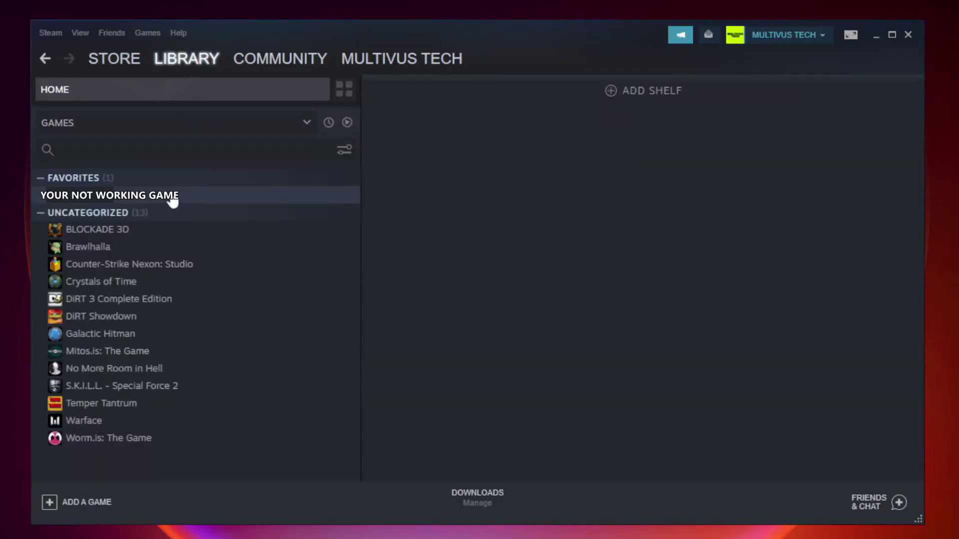
pyautogui.rightClick(207, 200)
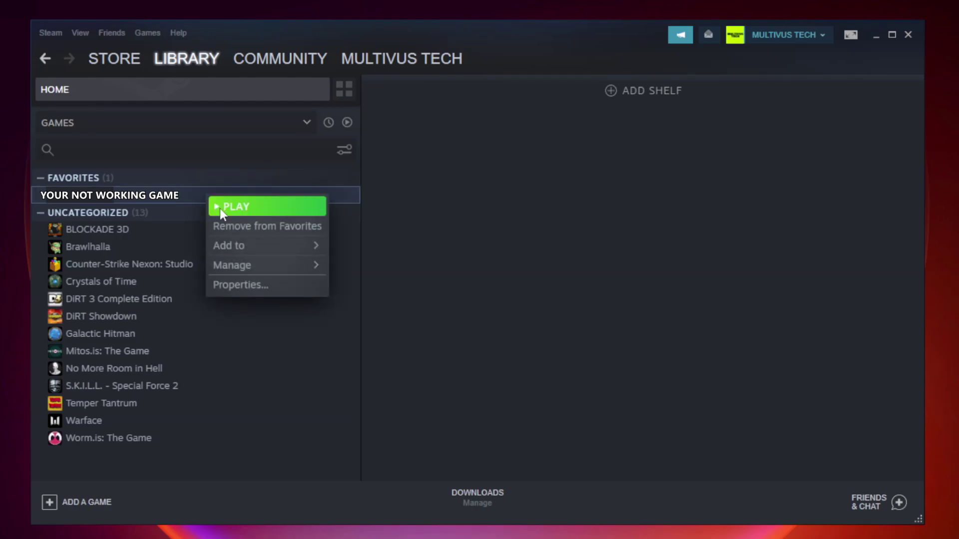
pyautogui.click(264, 284)
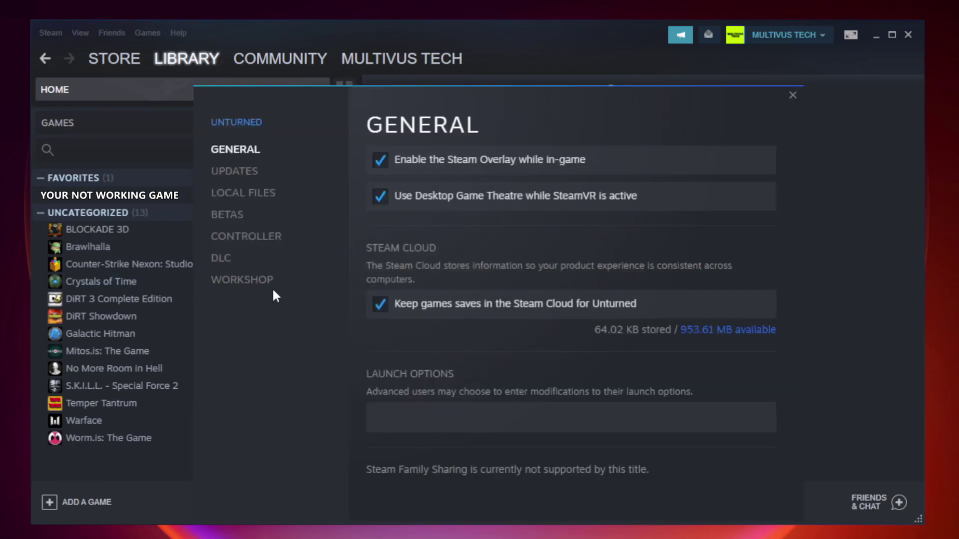
pyautogui.click(256, 203)
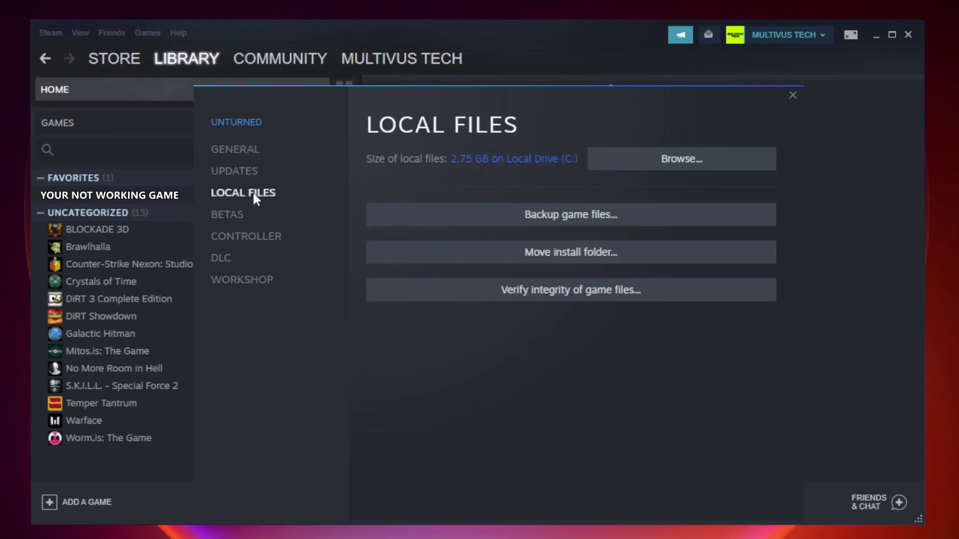
pyautogui.click(581, 295)
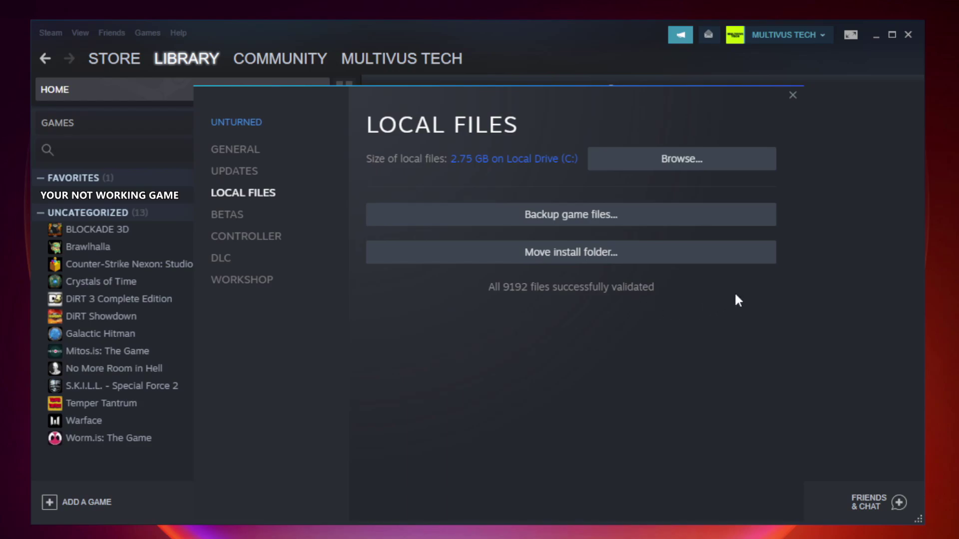
# Step: Browse to the game's install folder and open the properties of the YOUR NOT WORKING GAME shortcut
pyautogui.click(685, 169)
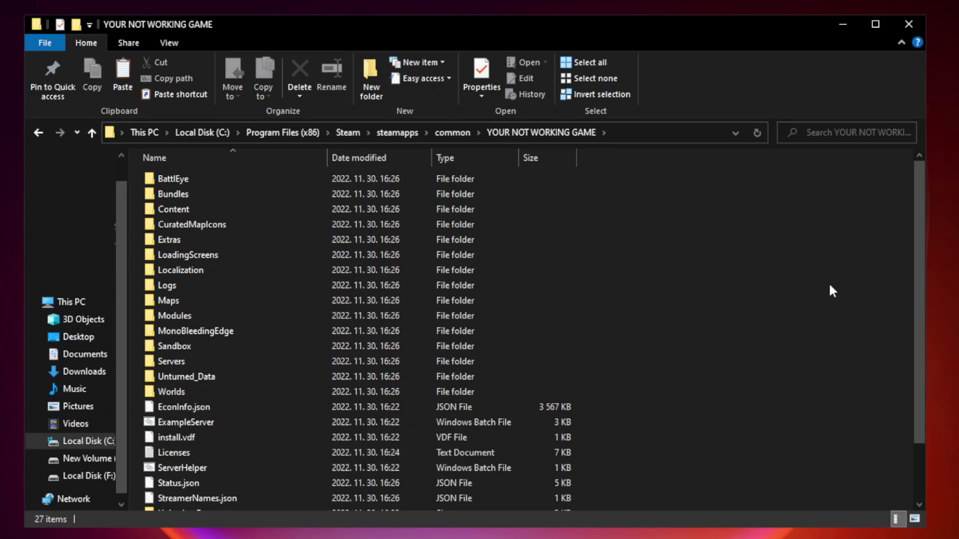
pyautogui.moveTo(921, 267); pyautogui.dragTo(921, 343)
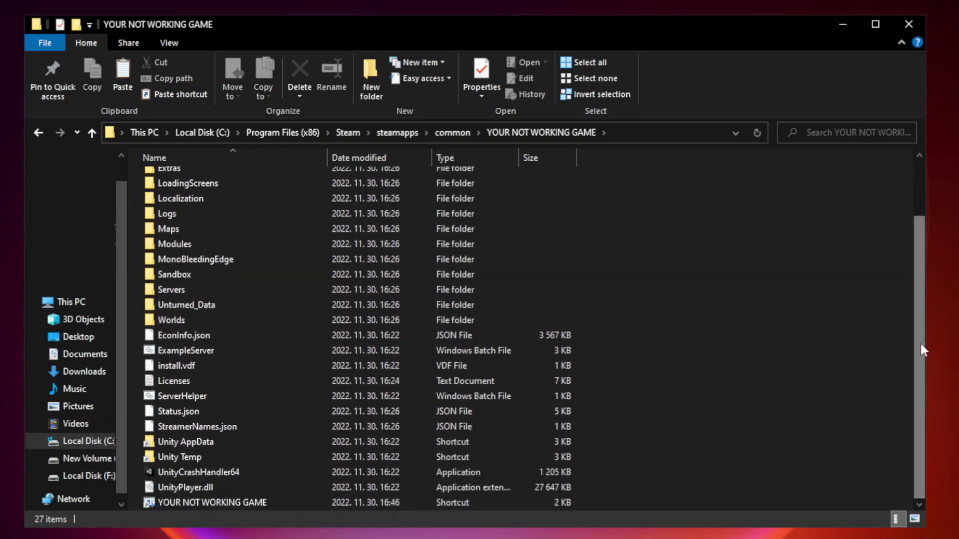
pyautogui.click(382, 502)
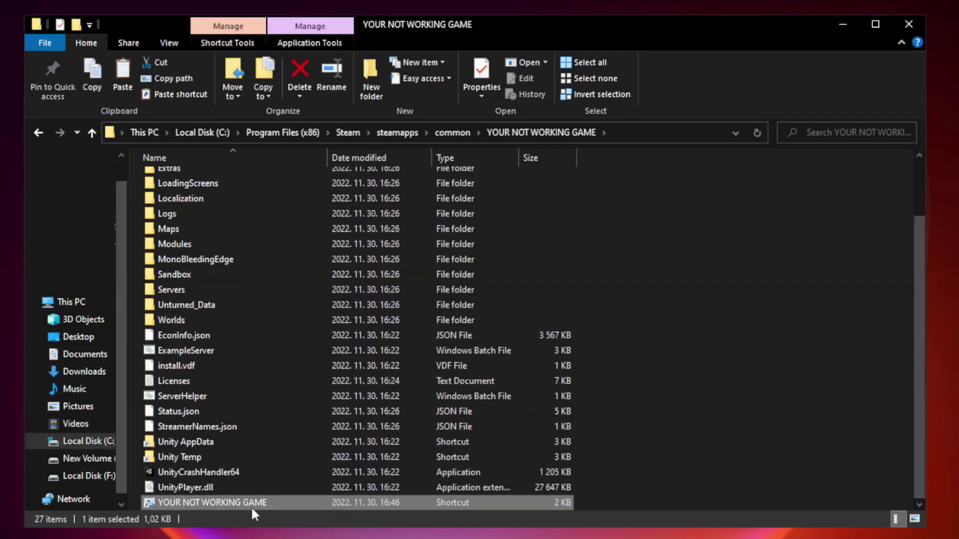
pyautogui.rightClick(324, 505)
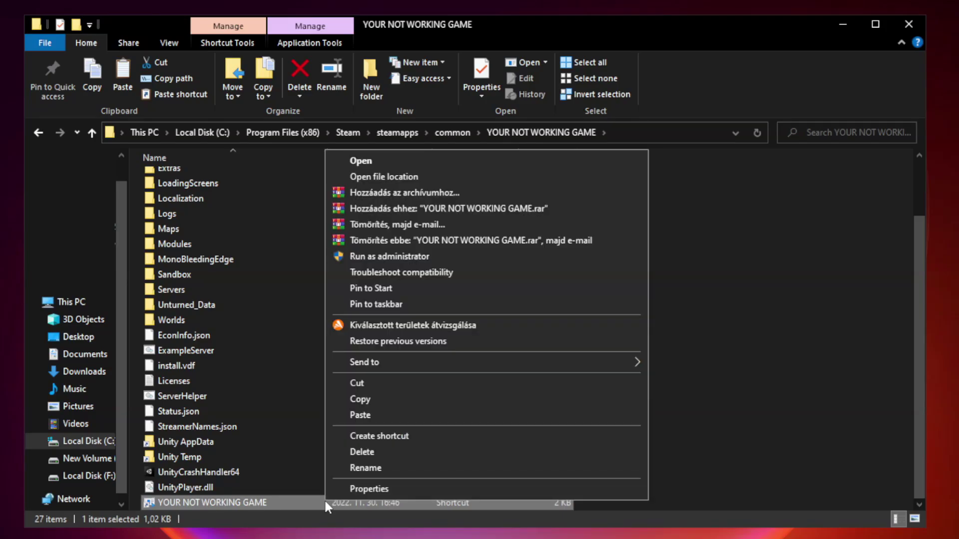
pyautogui.click(483, 489)
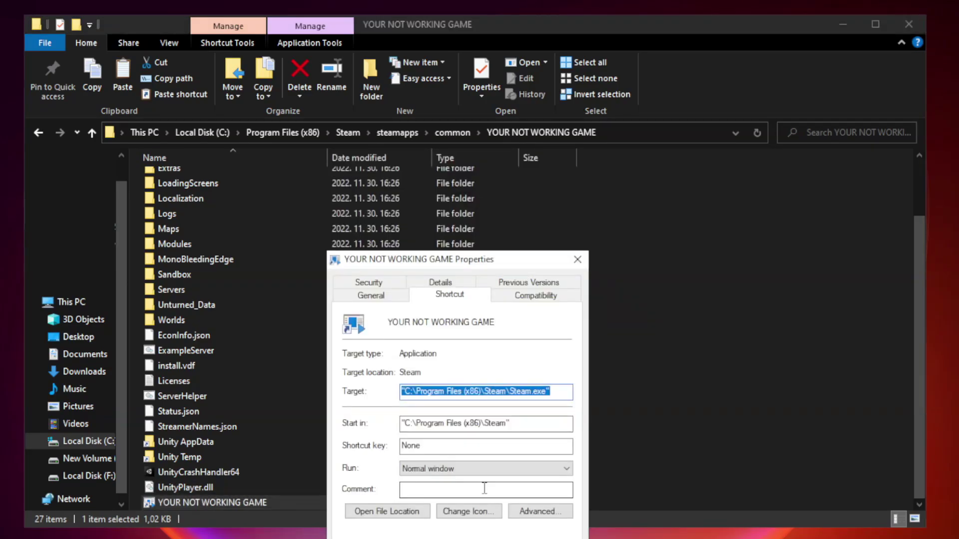
pyautogui.moveTo(478, 265); pyautogui.dragTo(476, 110)
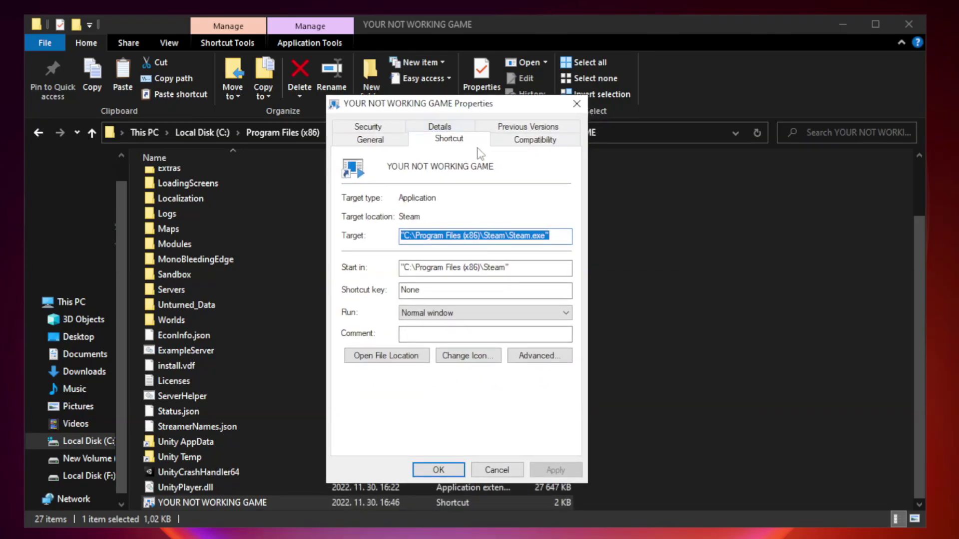
# Step: In the shortcut's compatibility settings, enable running the program in compatibility mode for Windows 8
pyautogui.click(532, 145)
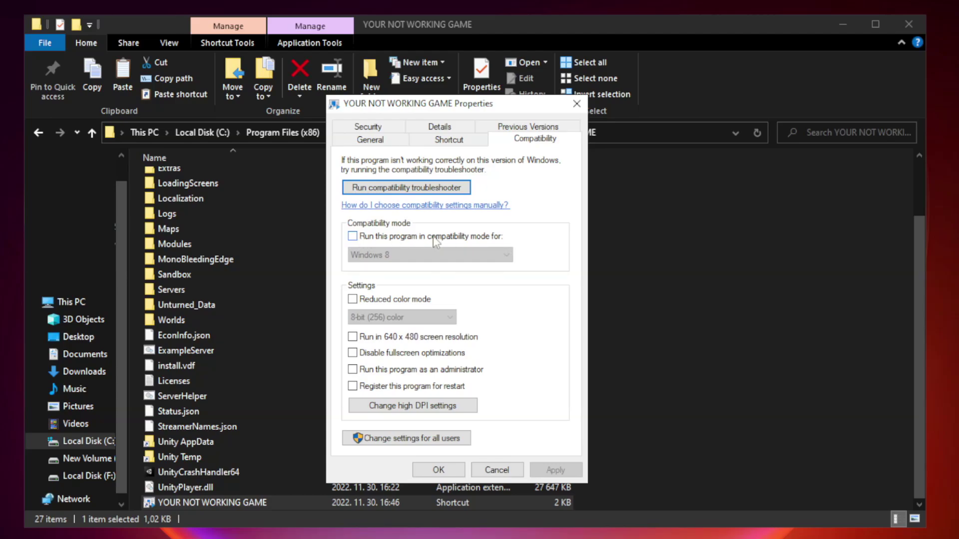
pyautogui.click(382, 239)
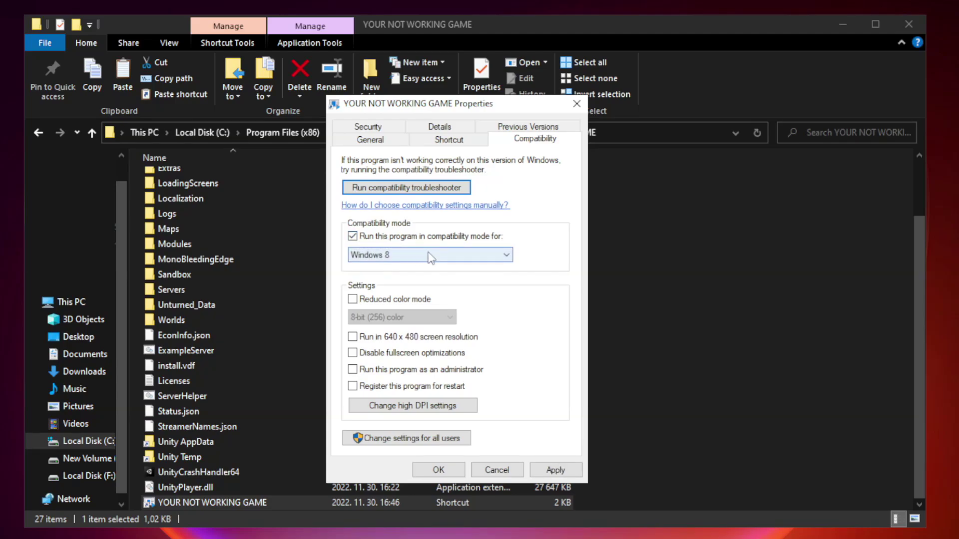
pyautogui.click(392, 255)
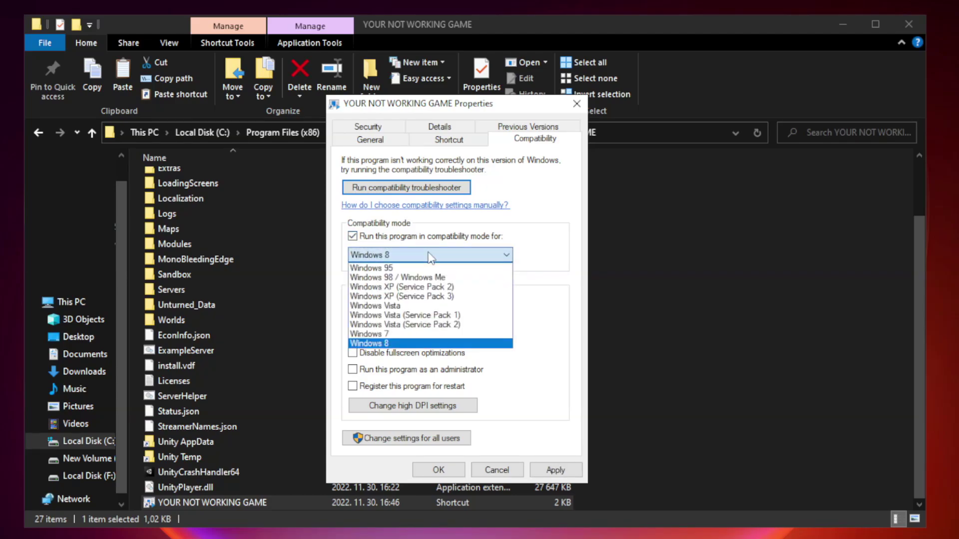
pyautogui.click(406, 344)
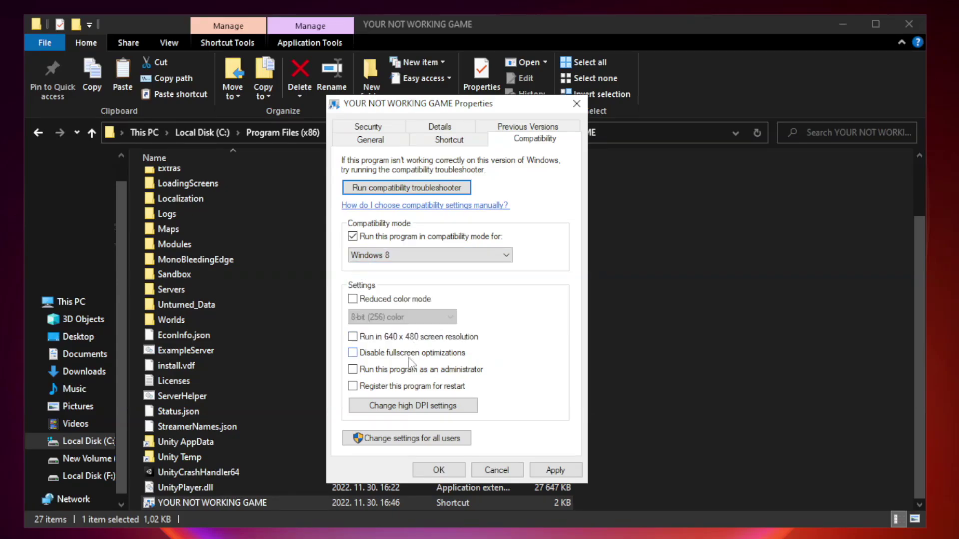
# Step: Disable fullscreen optimizations and enable running the game as an administrator, applying the changes and closing the shortcut's properties
pyautogui.click(376, 353)
pyautogui.click(377, 372)
pyautogui.click(555, 471)
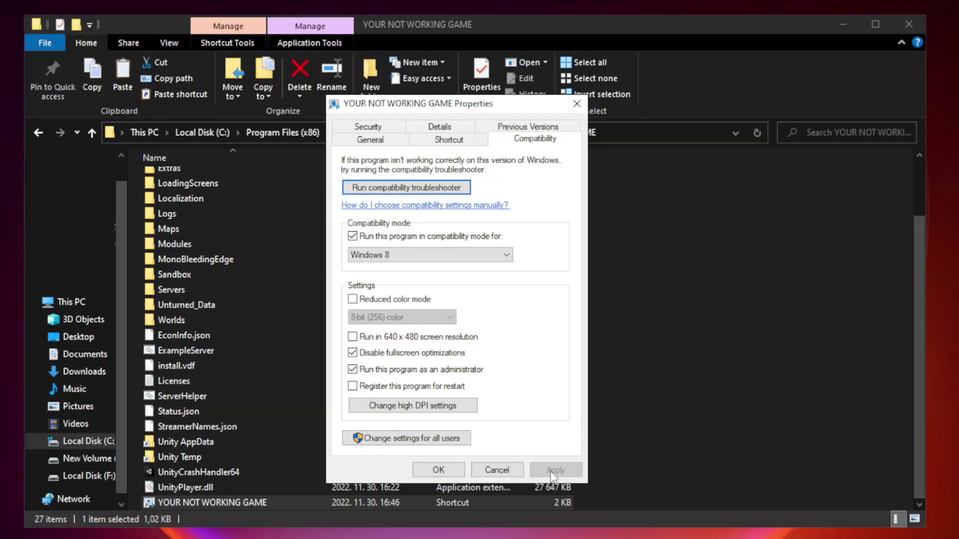
pyautogui.click(438, 470)
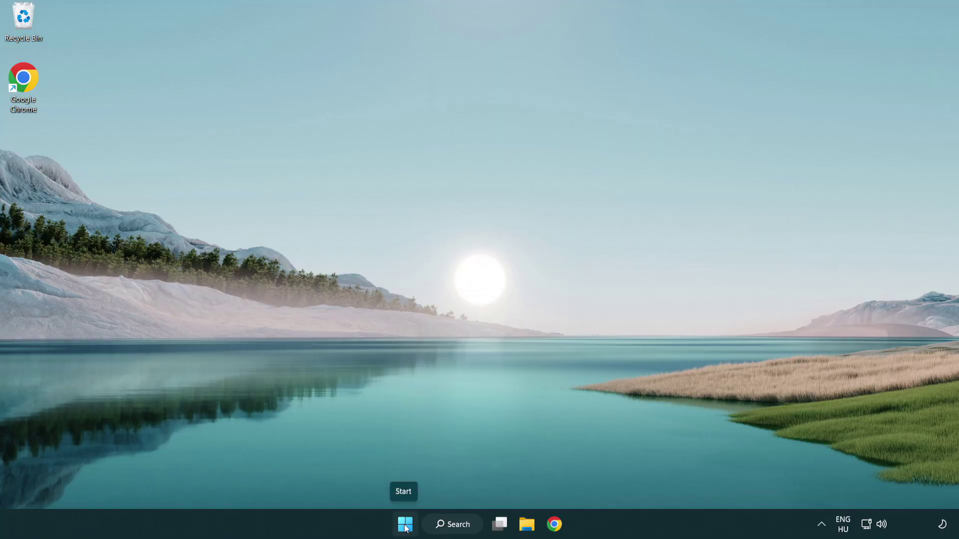
# Step: Open Task Manager's list of startup apps and disable Terminal from starting with Windows
pyautogui.rightClick(405, 528)
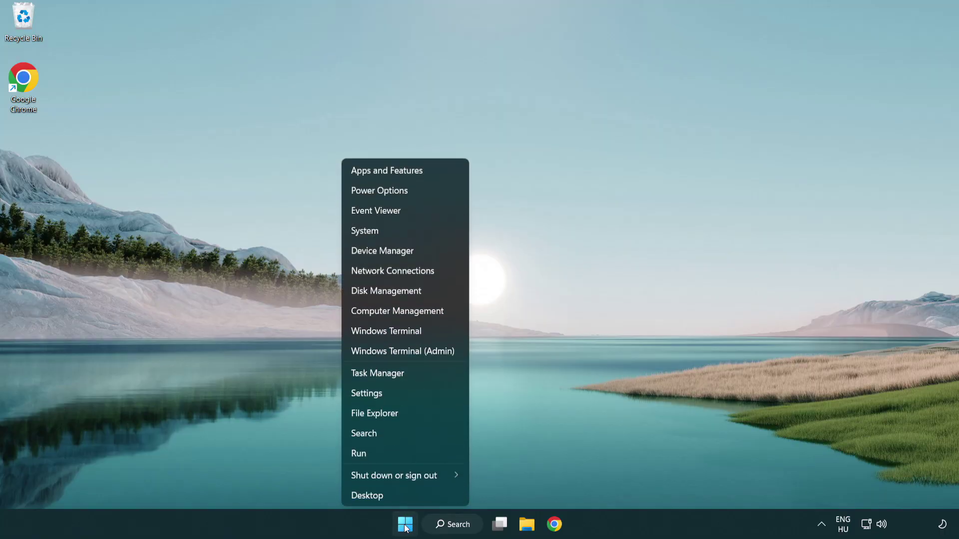
pyautogui.click(424, 376)
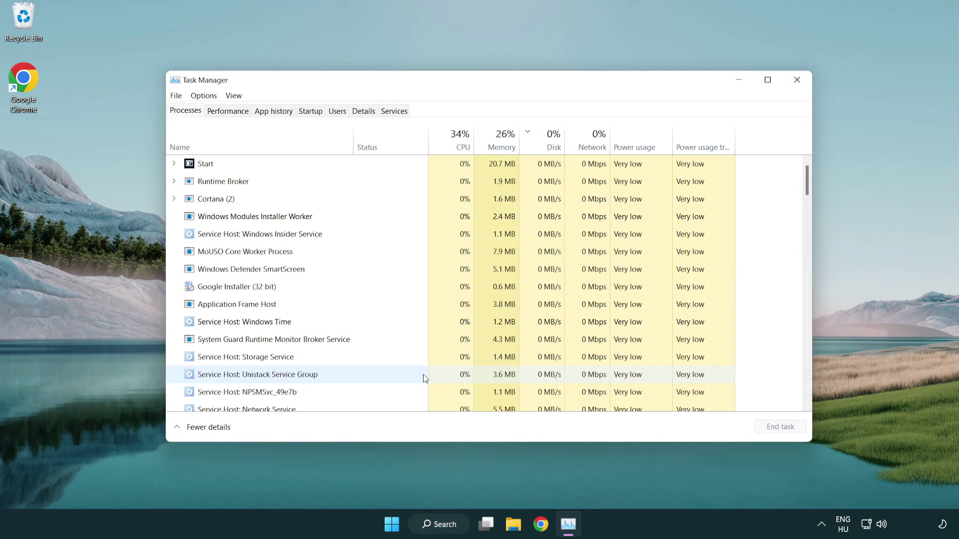
pyautogui.click(311, 112)
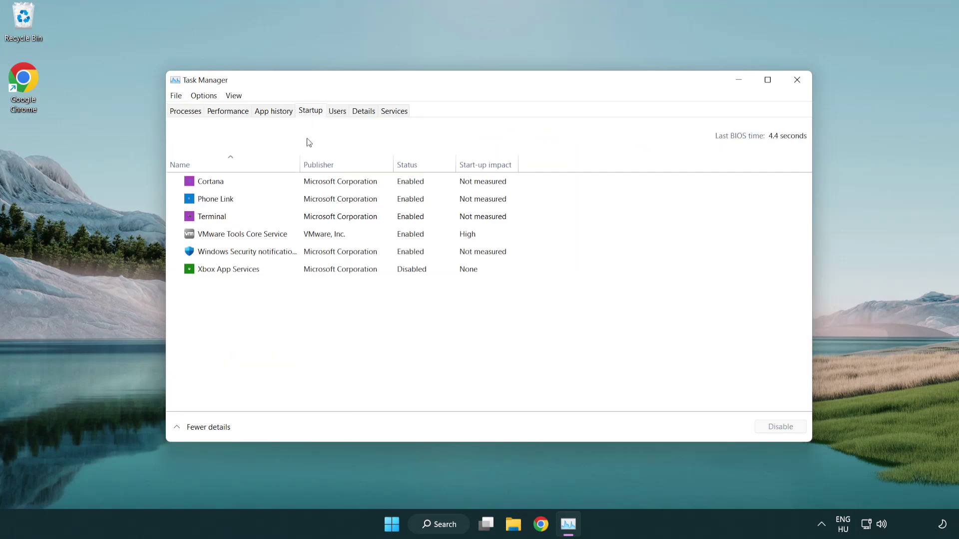
pyautogui.click(313, 219)
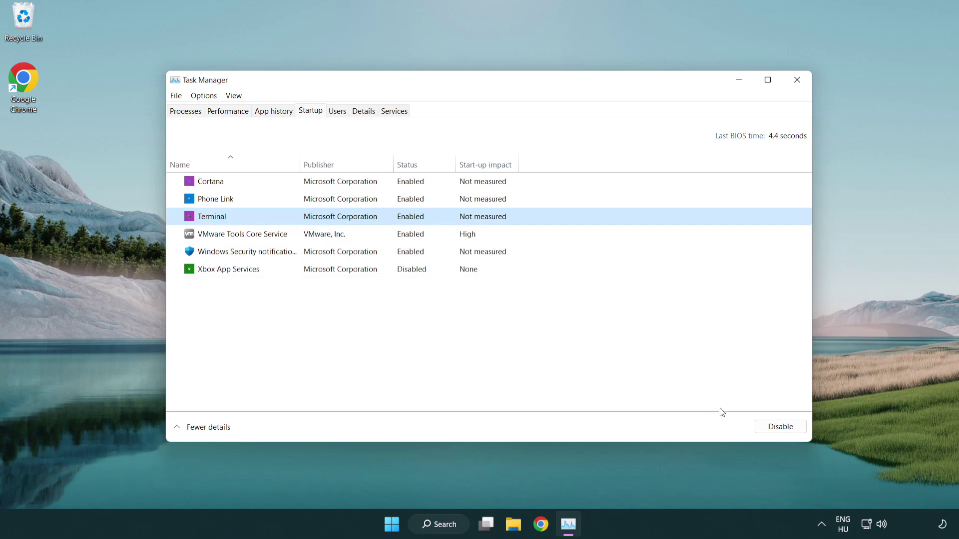
pyautogui.click(779, 426)
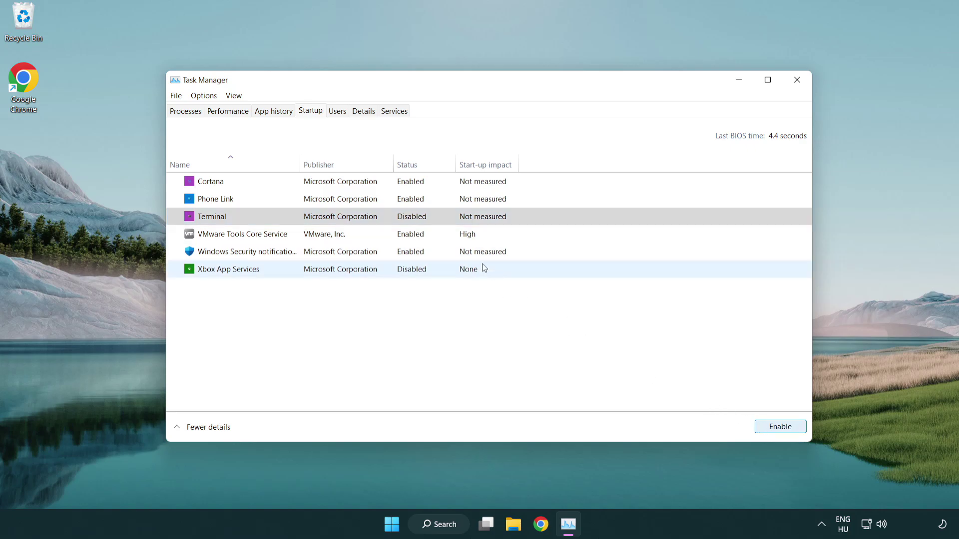
# Step: Disable Phone Link, Cortana and the Windows Security notification app at startup, and close Task Manager
pyautogui.click(398, 206)
pyautogui.click(780, 427)
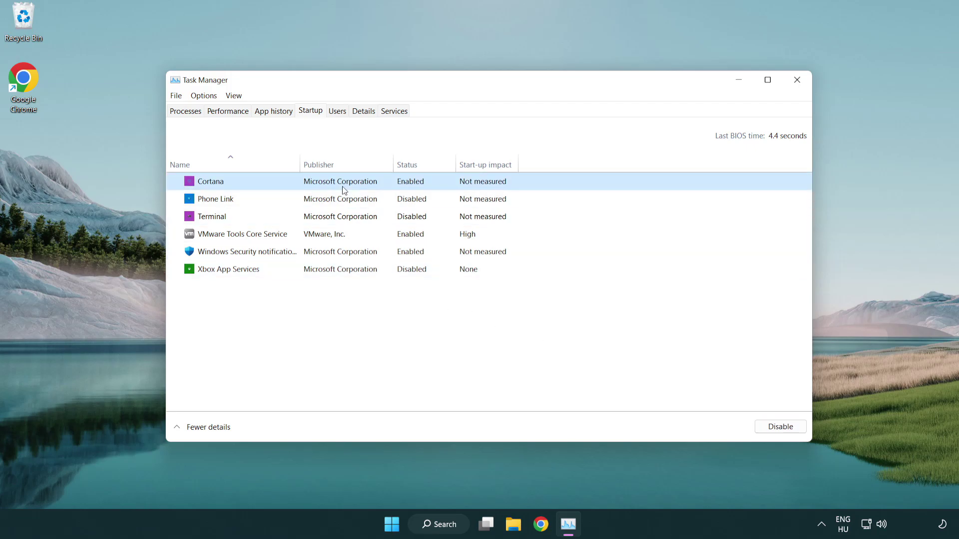
pyautogui.click(778, 427)
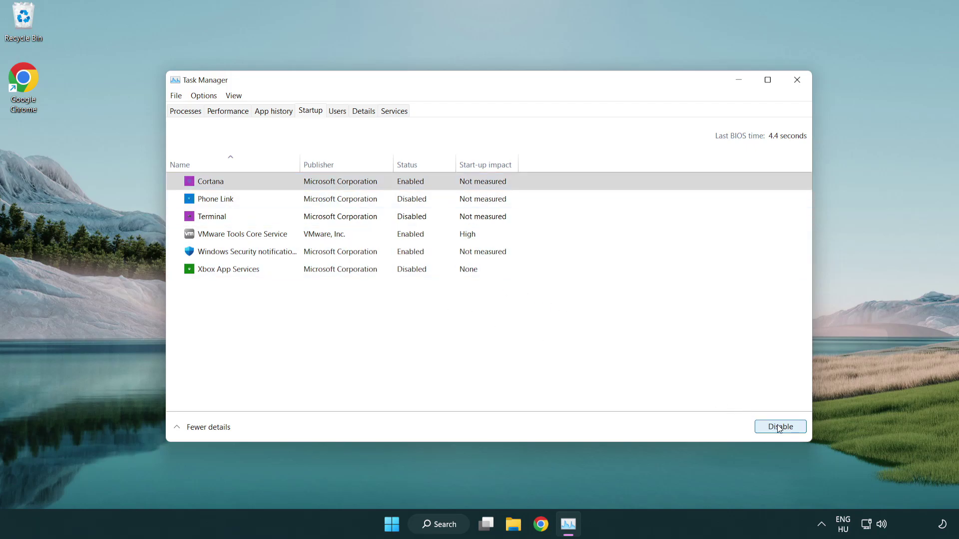
pyautogui.click(458, 257)
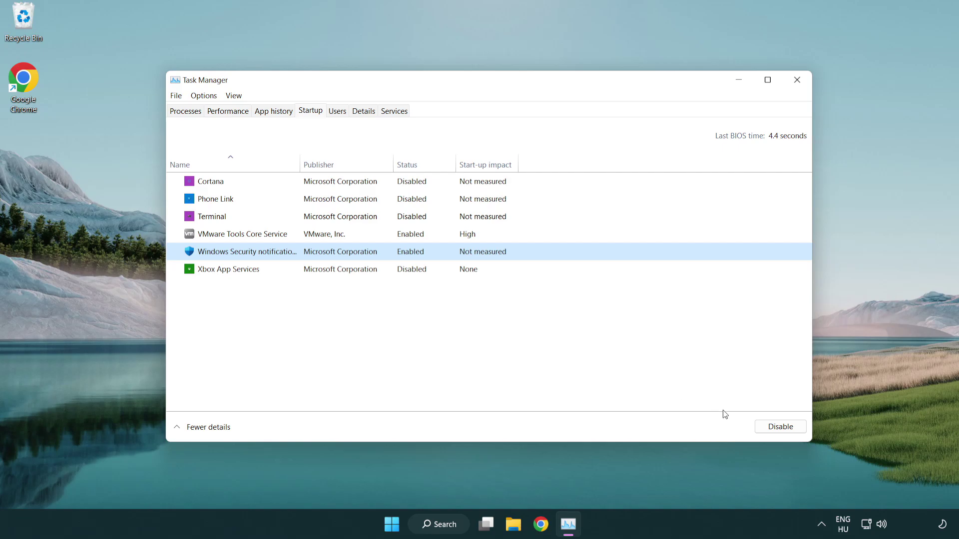
pyautogui.click(769, 429)
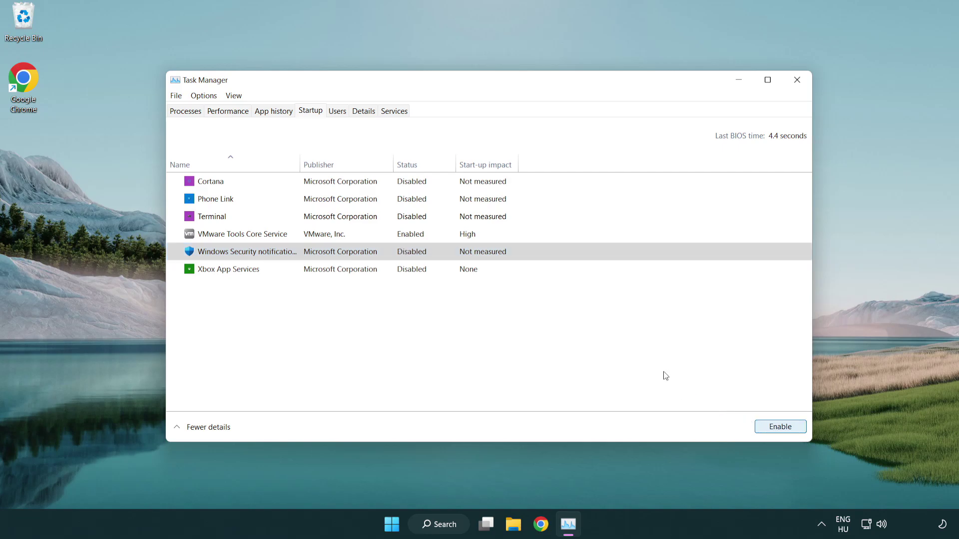
pyautogui.click(797, 81)
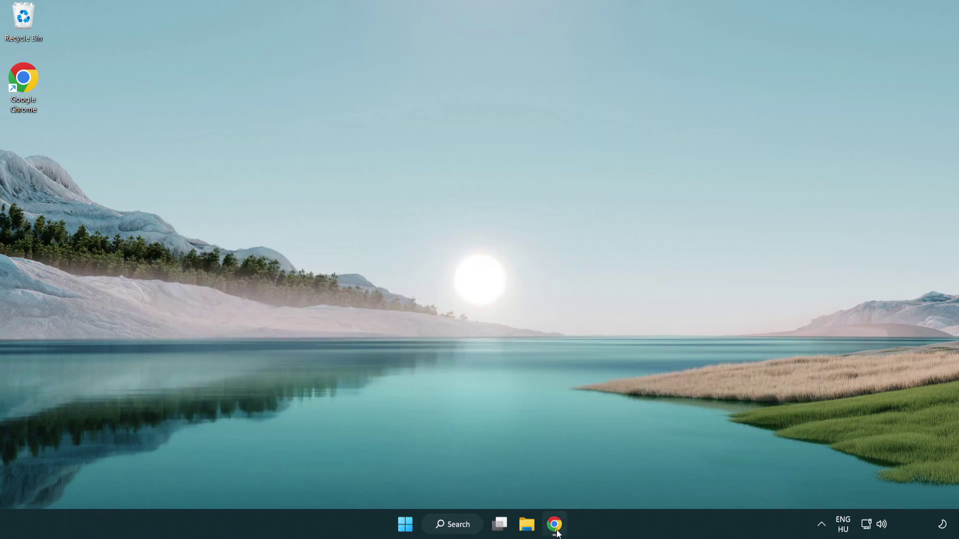
# Step: Switch to Chrome and download the English DirectX End-User Runtime Web Installer from the Microsoft Download Center page
pyautogui.click(556, 531)
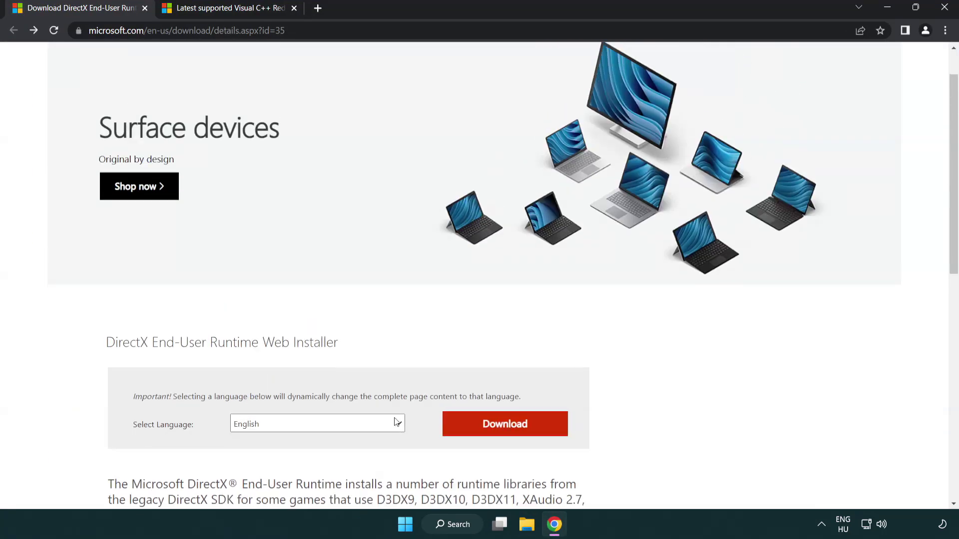
pyautogui.scroll(1, 397, 422)
pyautogui.click(419, 32)
pyautogui.click(418, 32)
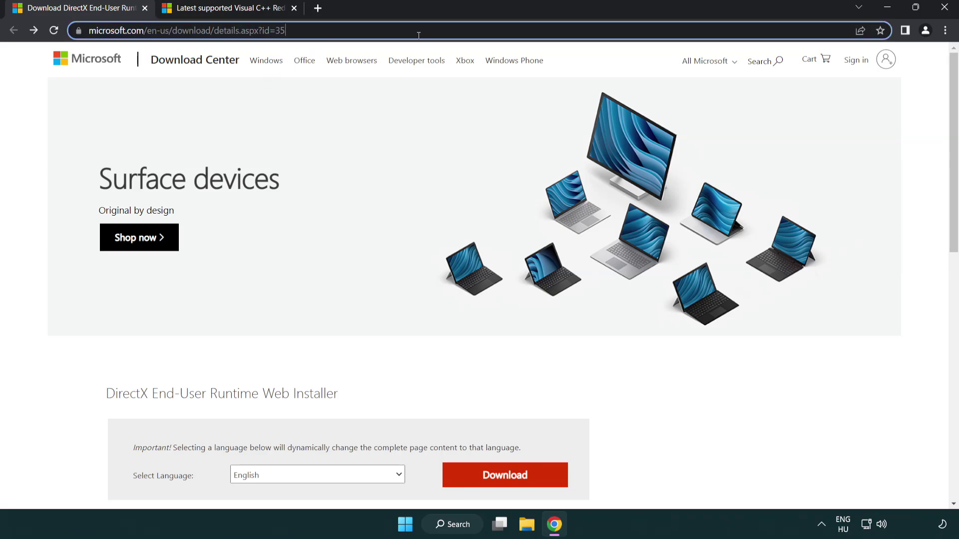
pyautogui.click(920, 218)
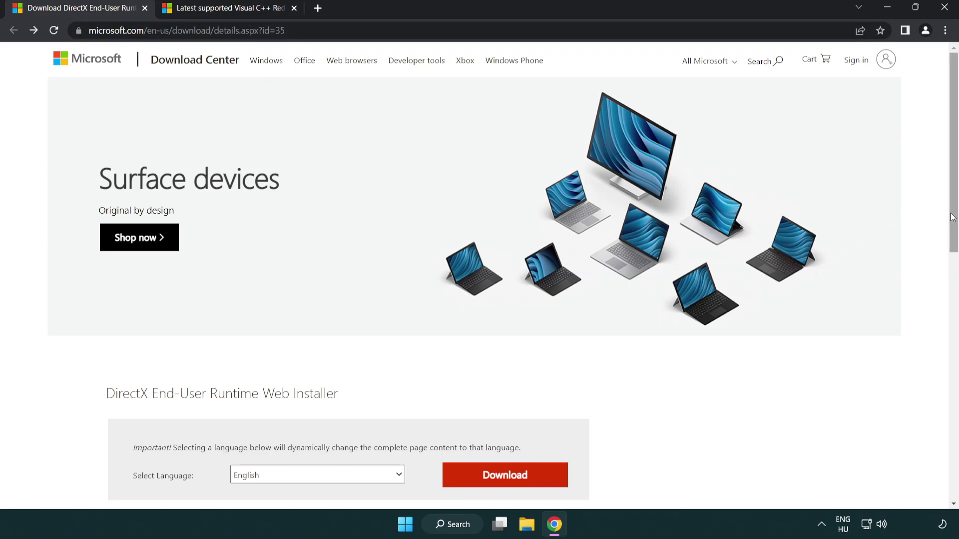
pyautogui.scroll(-3, 952, 217)
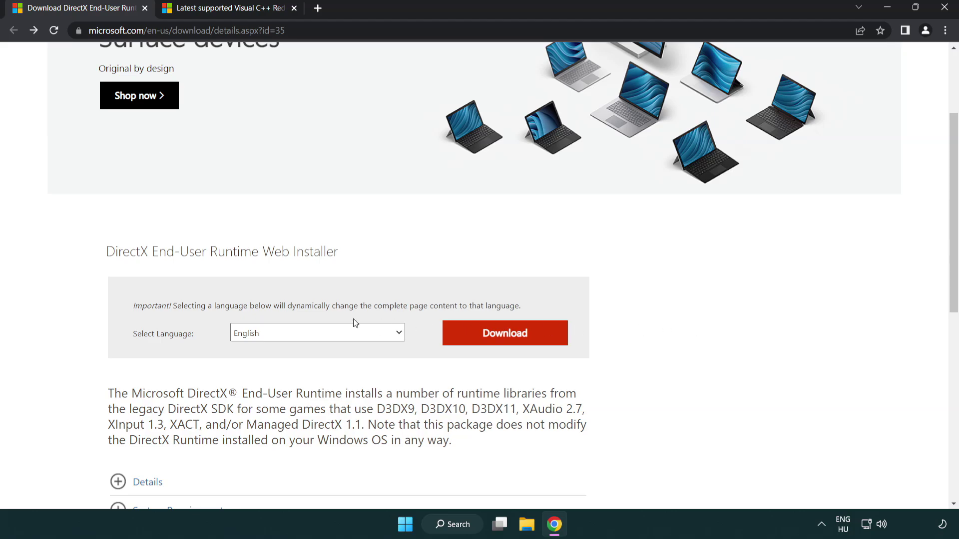
pyautogui.click(509, 344)
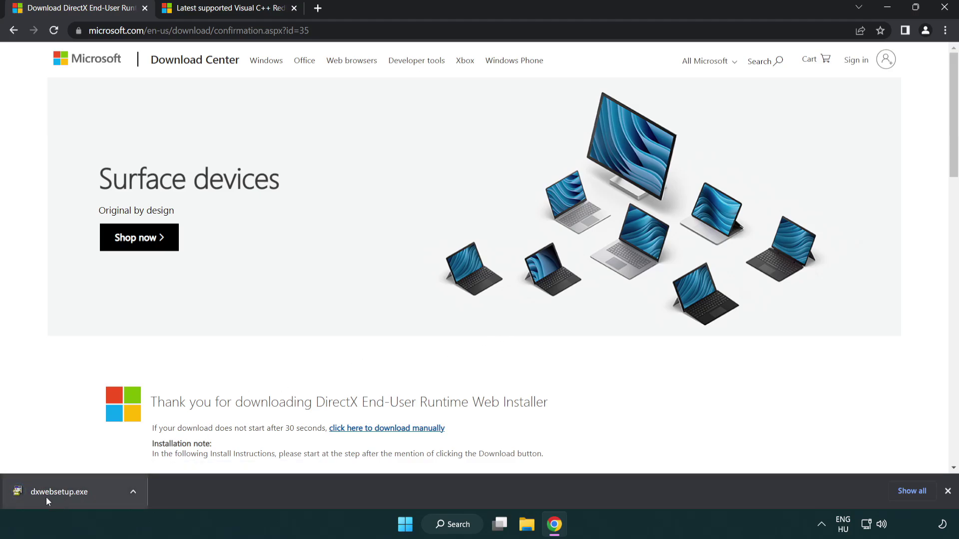
# Step: Run the downloaded dxwebsetup.exe and accept the DirectX license agreement to continue the setup
pyautogui.click(62, 494)
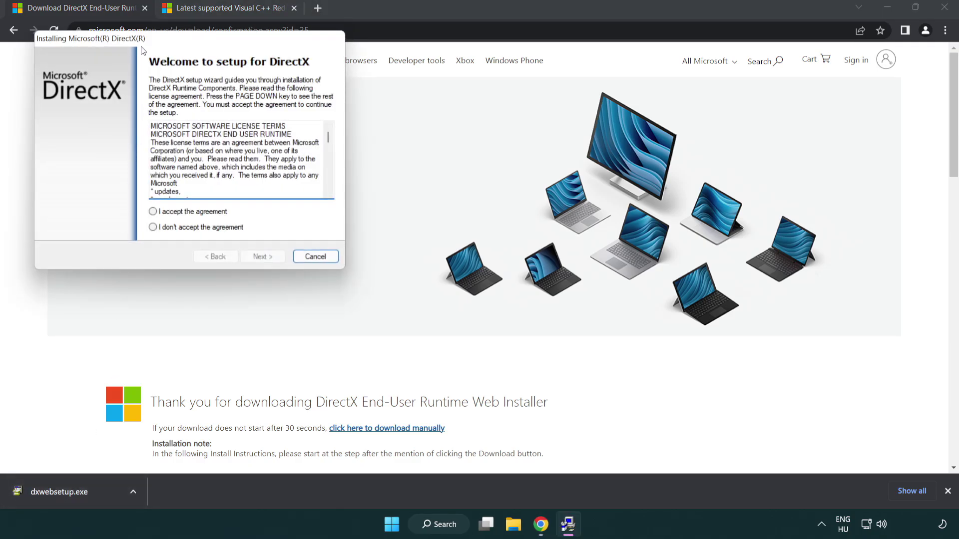
pyautogui.moveTo(146, 43); pyautogui.dragTo(422, 149)
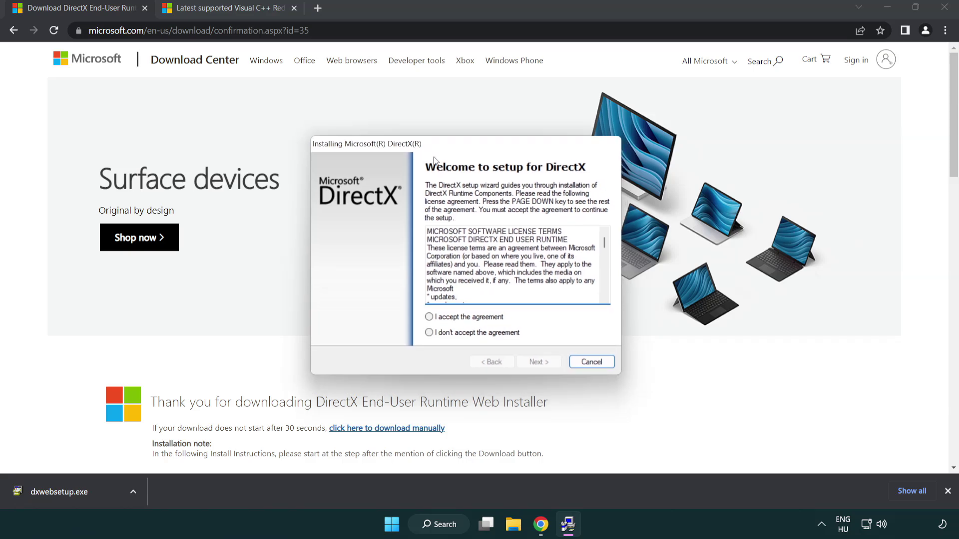
pyautogui.scroll(-5, 601, 269)
pyautogui.scroll(-10, 601, 270)
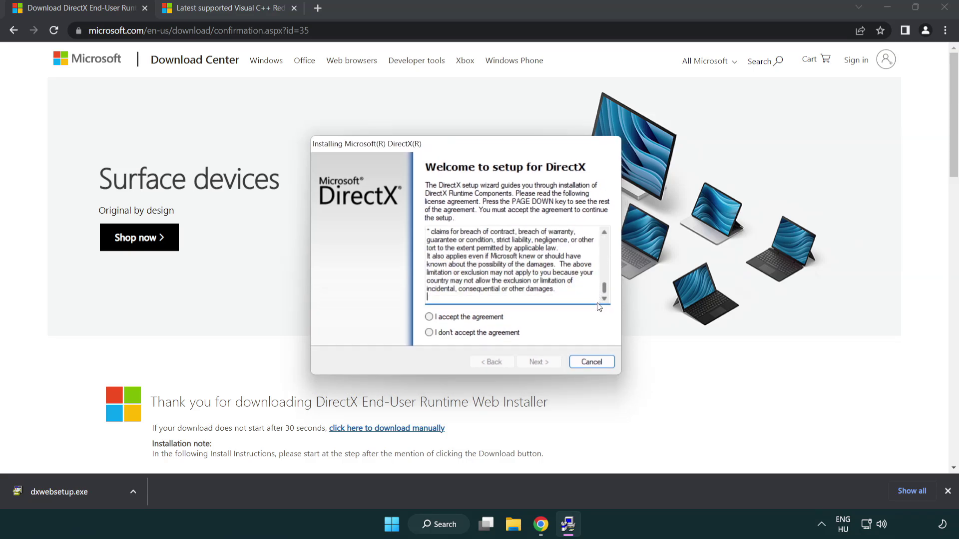
pyautogui.click(430, 319)
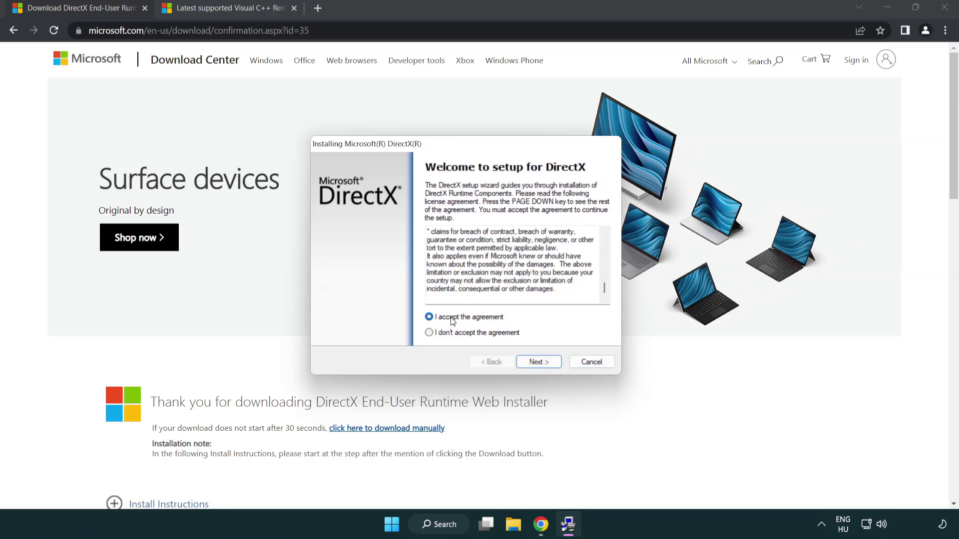
pyautogui.click(539, 364)
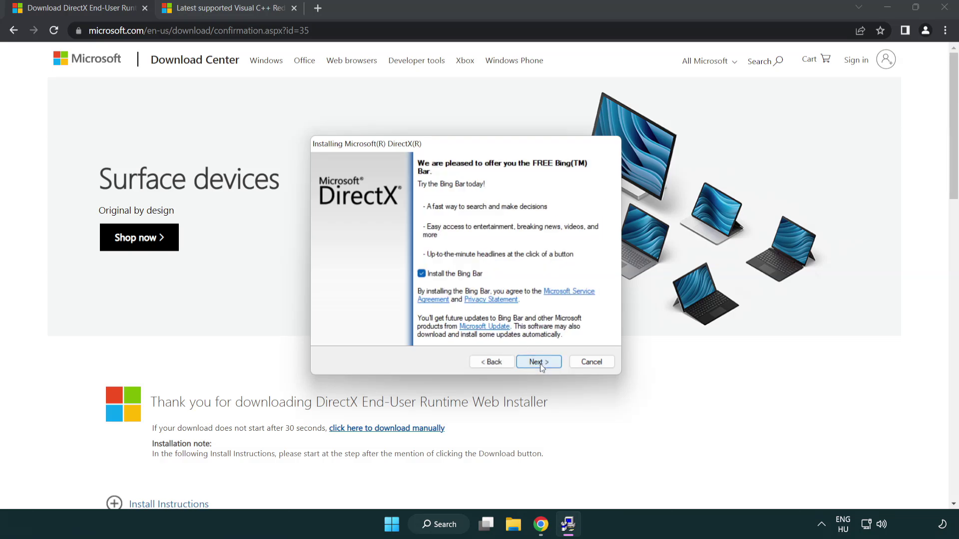
# Step: Decline the Bing Bar installation and complete the DirectX setup
pyautogui.click(423, 275)
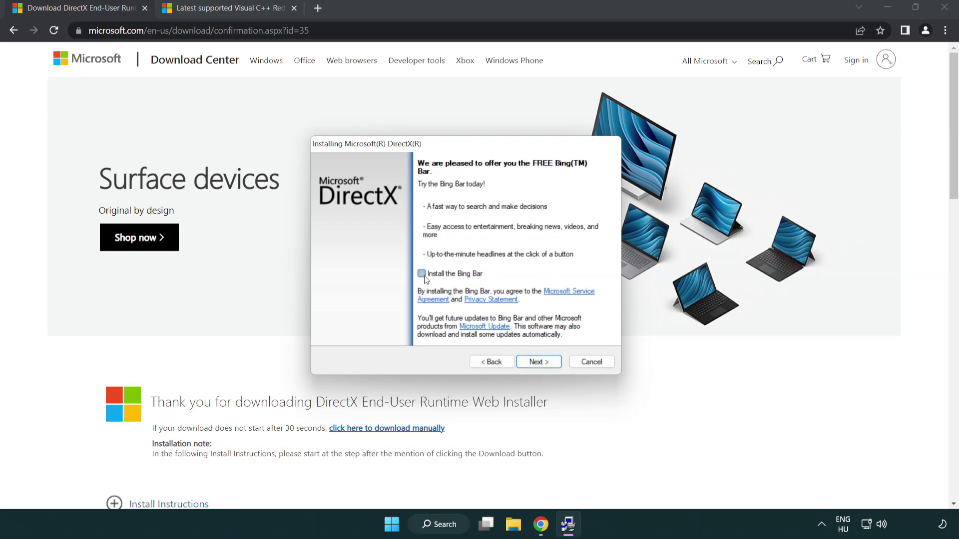
pyautogui.click(542, 363)
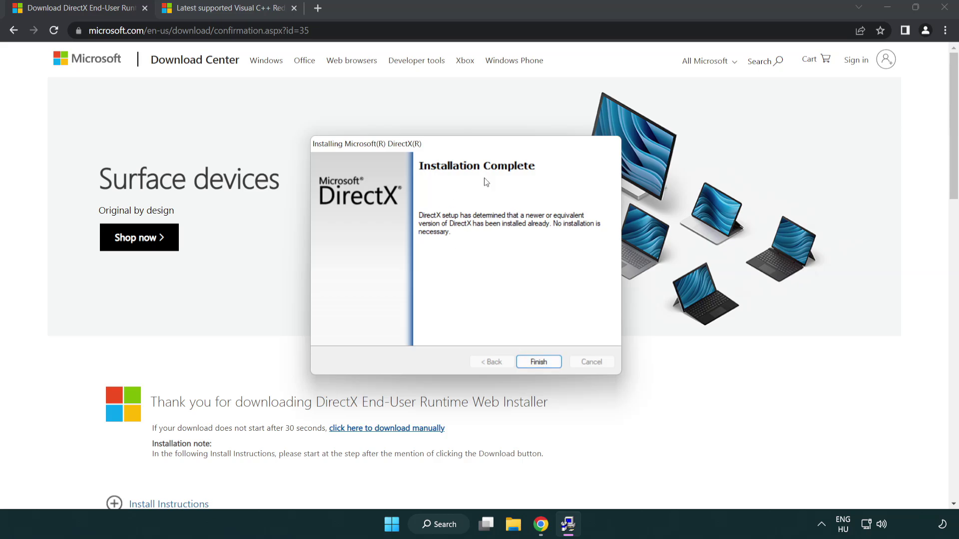
pyautogui.click(540, 361)
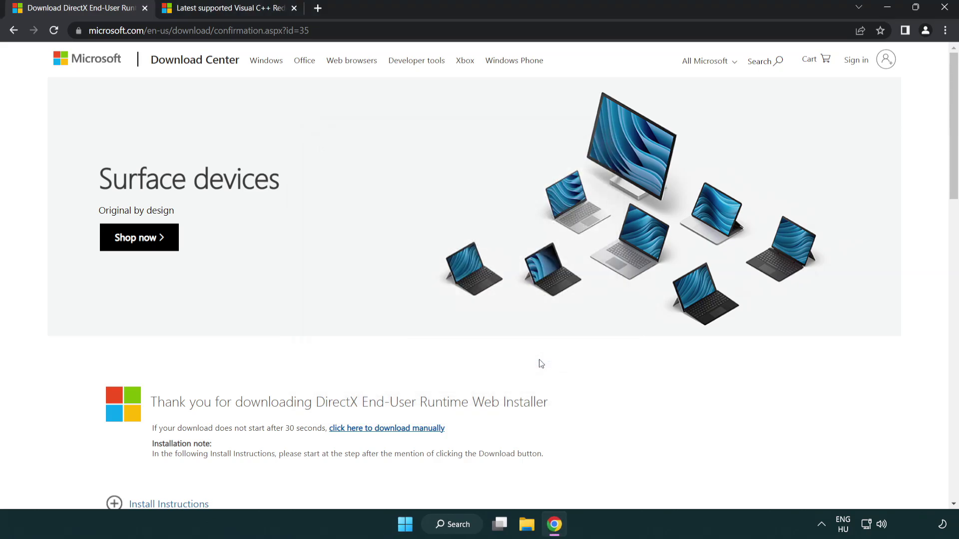
# Step: Close the DirectX page and download the ARM64, X86 and X64 Visual C++ Redistributables for Visual Studio 2015, 2017, 2019, and 2022
pyautogui.click(144, 8)
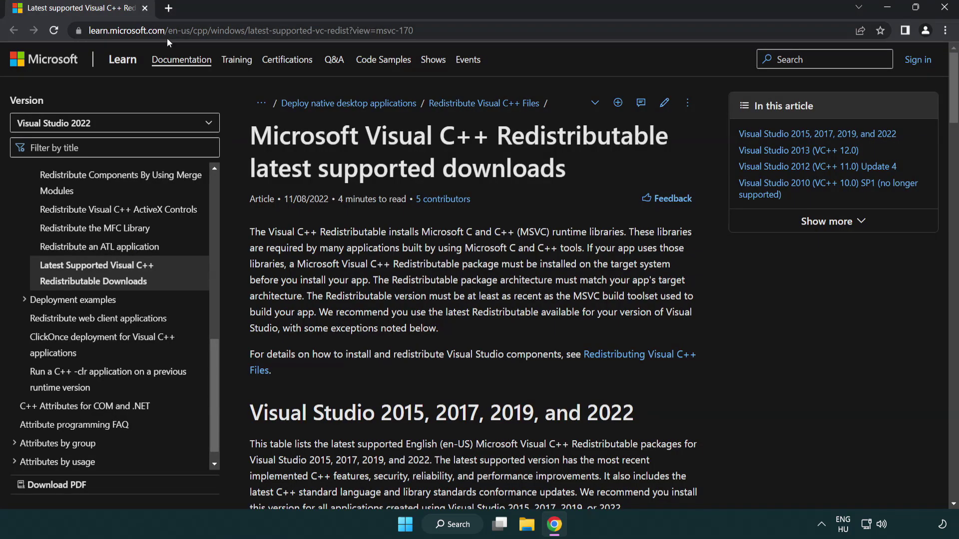
pyautogui.click(426, 34)
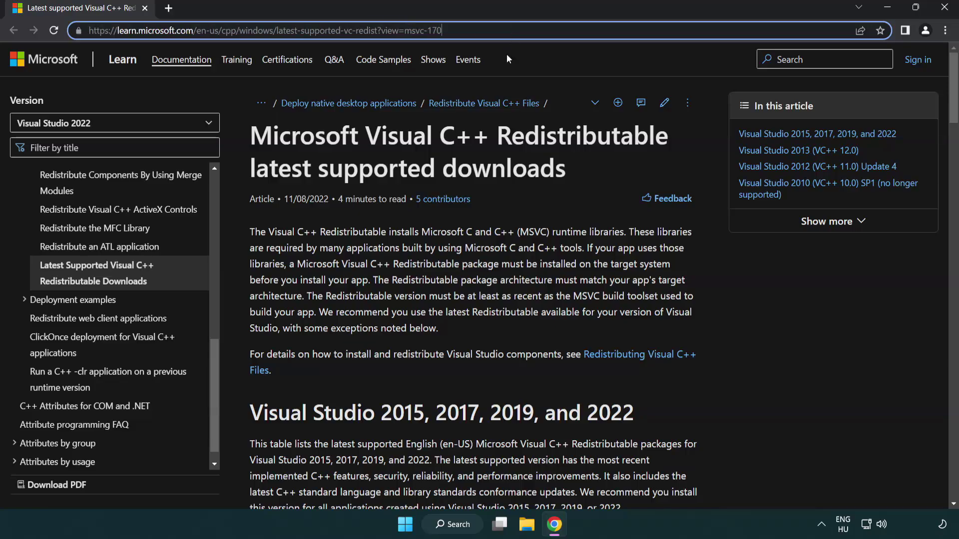
pyautogui.click(493, 164)
pyautogui.scroll(-6, 494, 164)
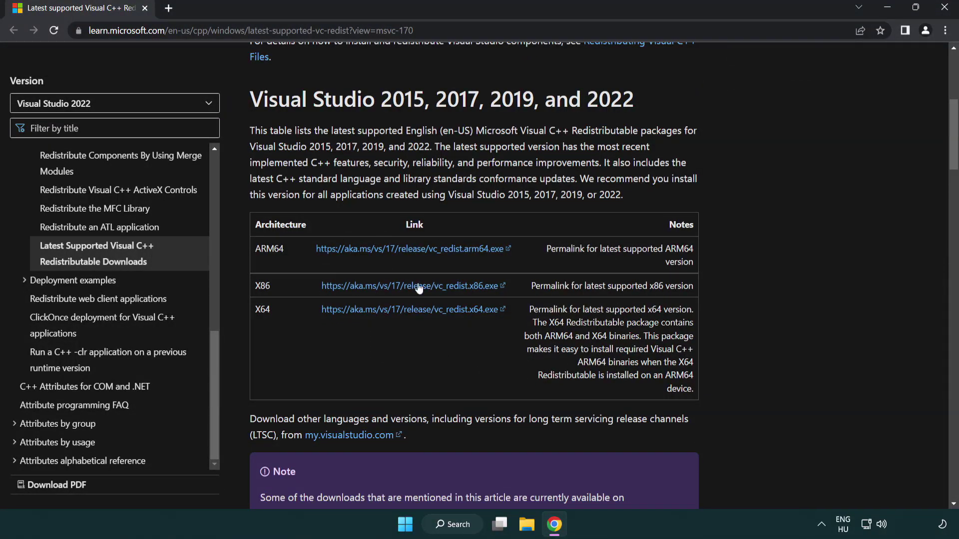
pyautogui.click(392, 253)
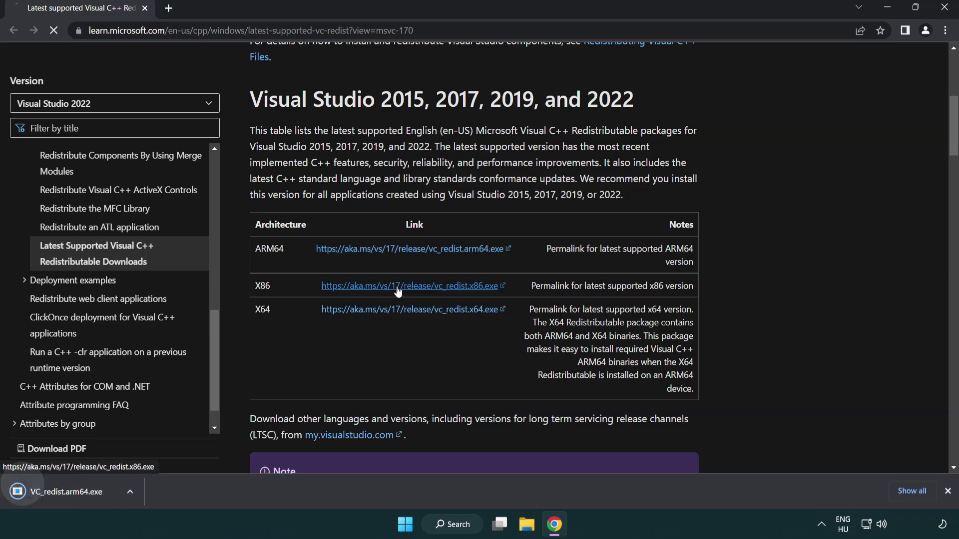
pyautogui.click(402, 310)
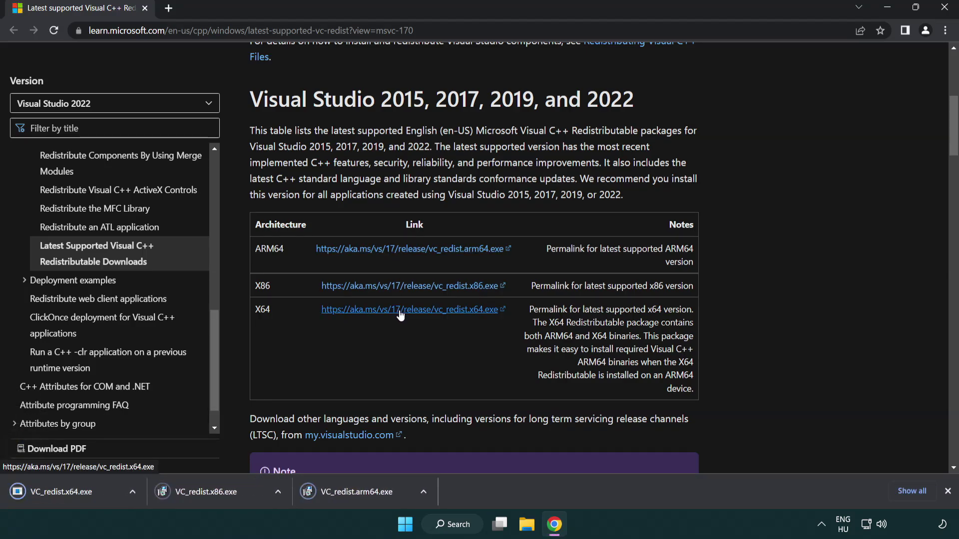
# Step: Try to install the ARM64 Visual C++ Redistributable from VC_redist.arm64.exe, agreeing to the license terms, and close its setup
pyautogui.click(367, 499)
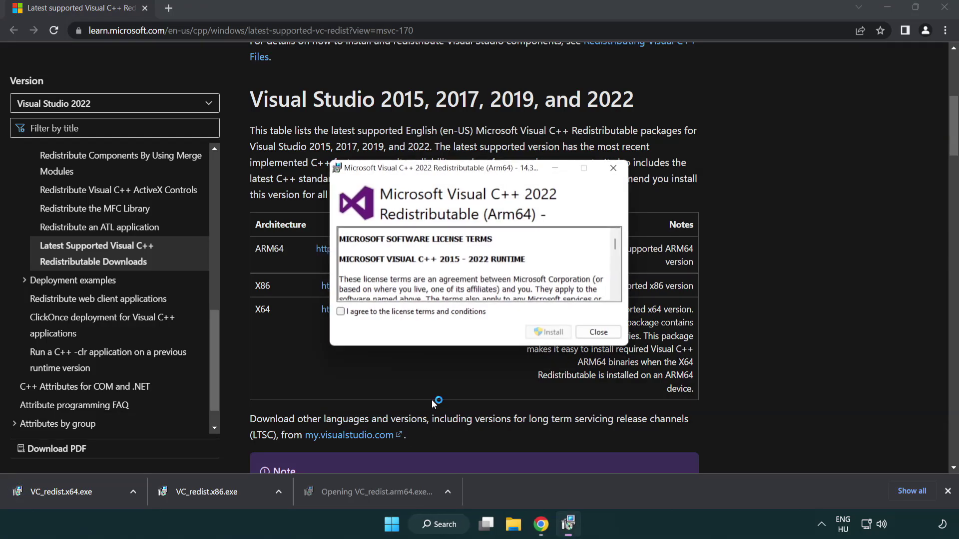
pyautogui.moveTo(614, 243); pyautogui.dragTo(616, 293)
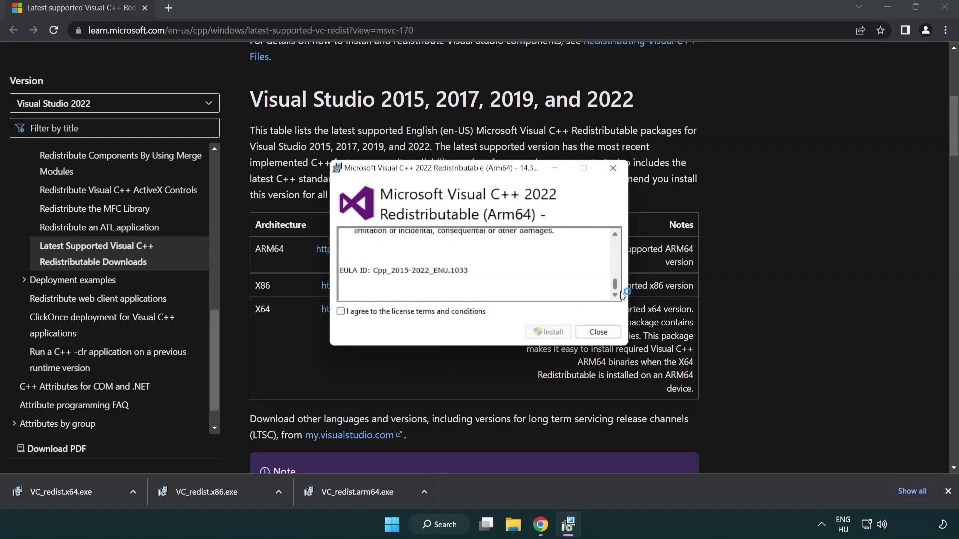
pyautogui.click(341, 312)
pyautogui.click(534, 332)
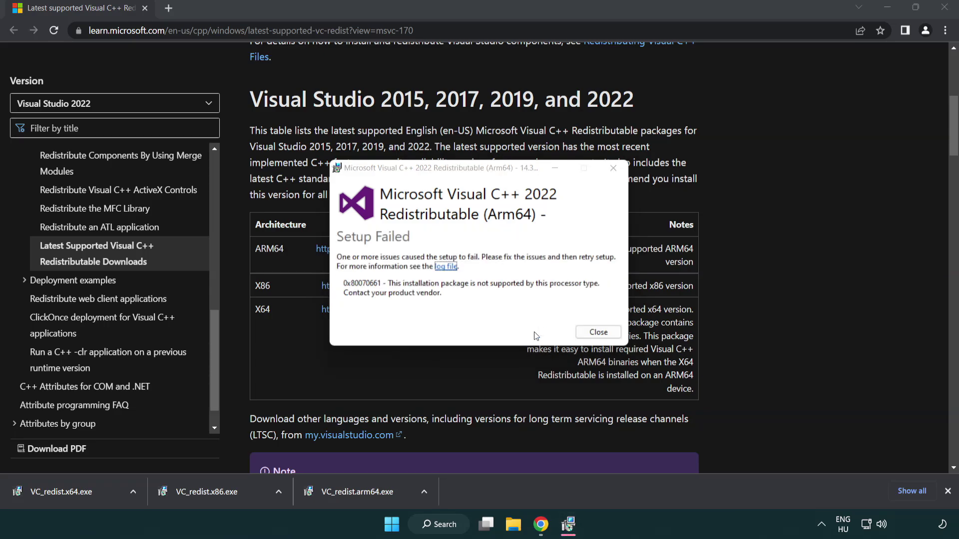
pyautogui.click(598, 333)
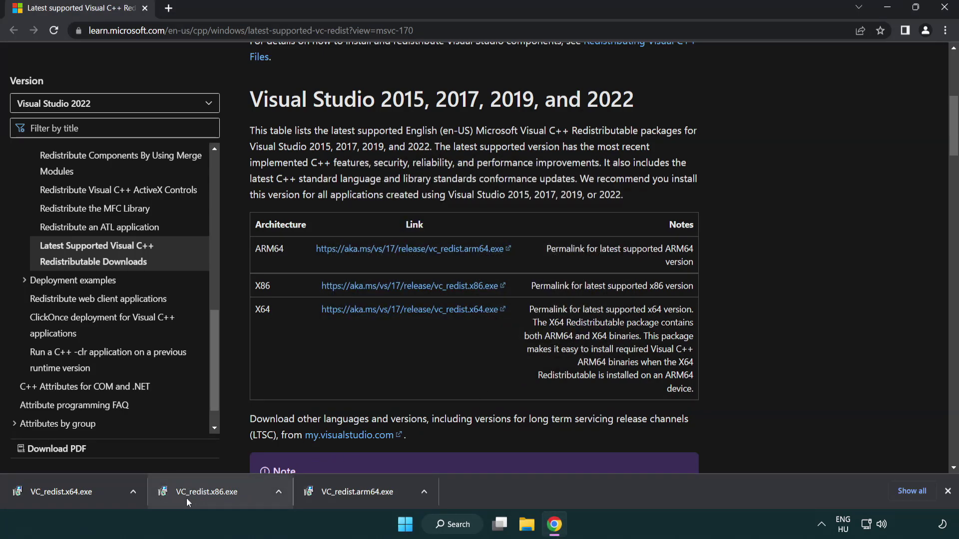
# Step: Install the x86 and x64 Visual C++ Redistributables from the downloaded VC_redist.x86.exe and VC_redist.x64.exe
pyautogui.click(214, 497)
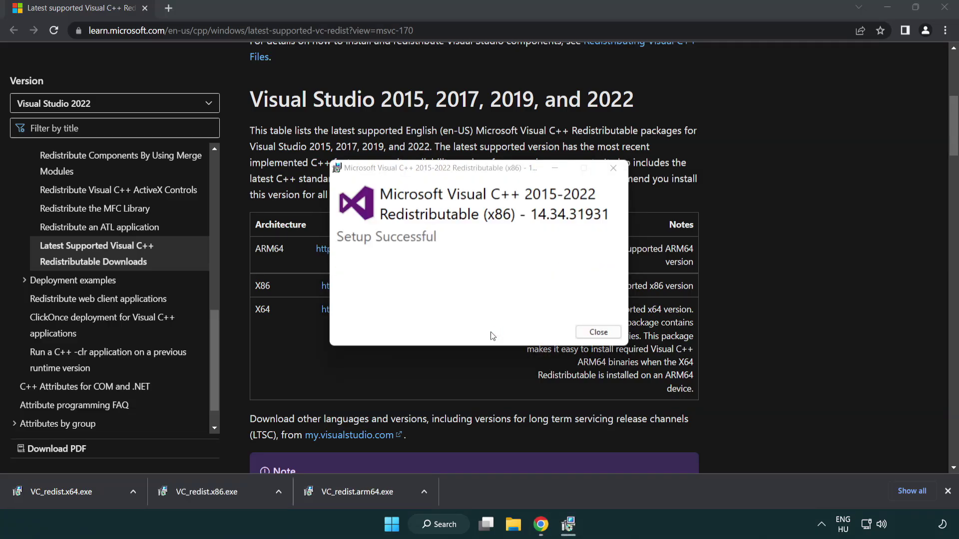
pyautogui.click(598, 333)
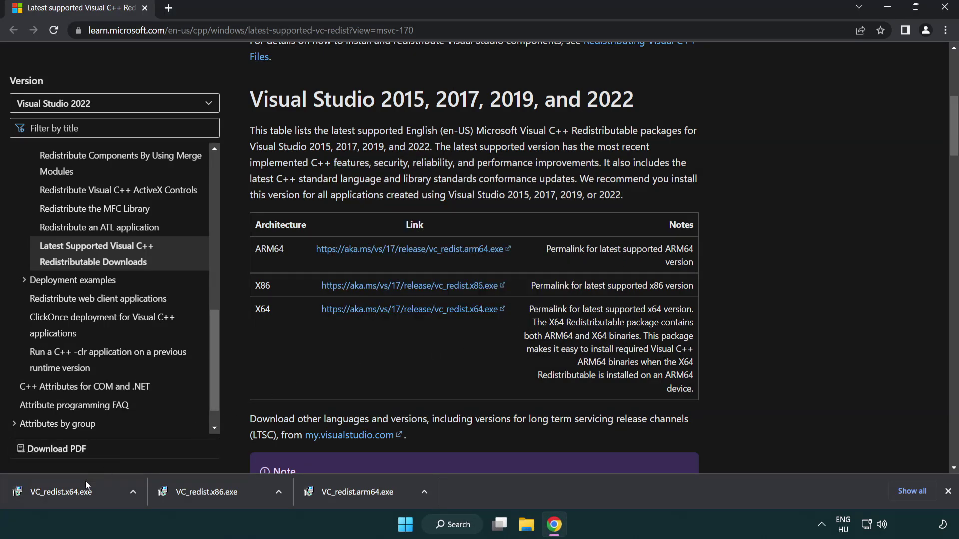
pyautogui.click(72, 490)
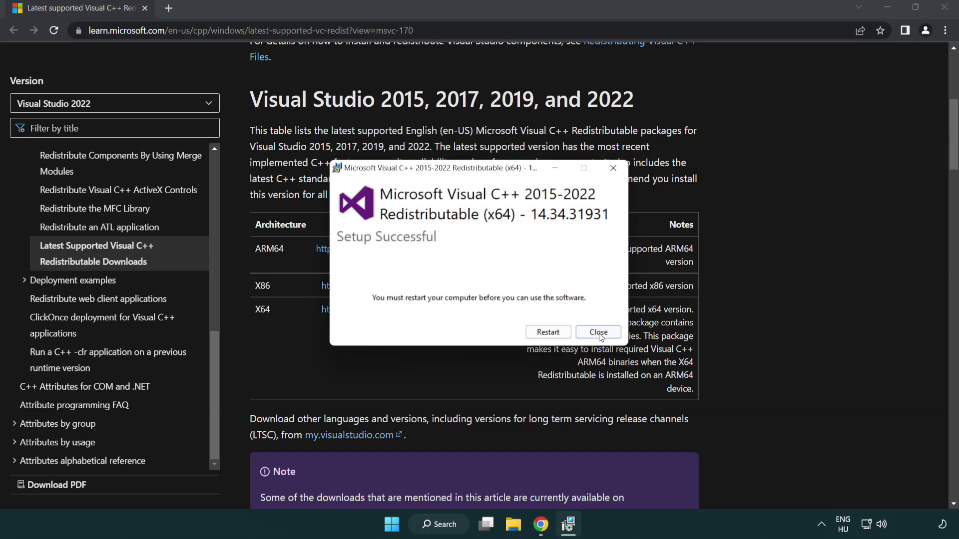
# Step: Close the completed x64 Visual C++ Redistributable setup without restarting, and close the browser with the download page
pyautogui.click(607, 335)
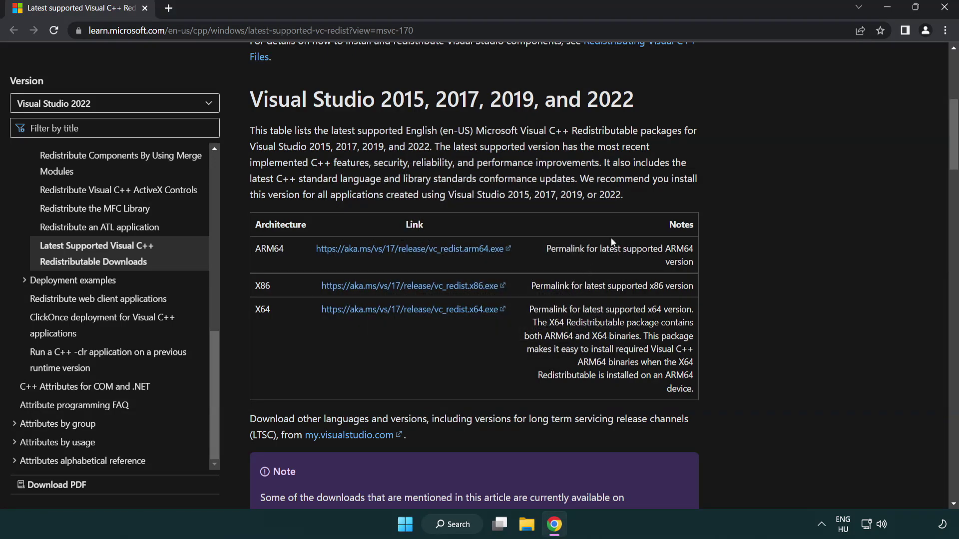
pyautogui.click(946, 9)
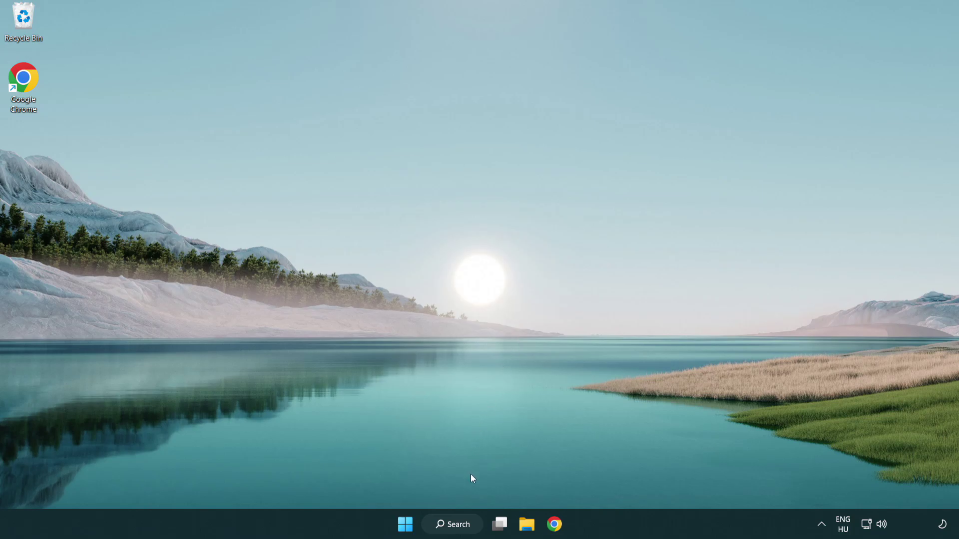
# Step: Search Windows for cmd, run Command Prompt as administrator, and move its window toward the middle of the desktop
pyautogui.click(448, 527)
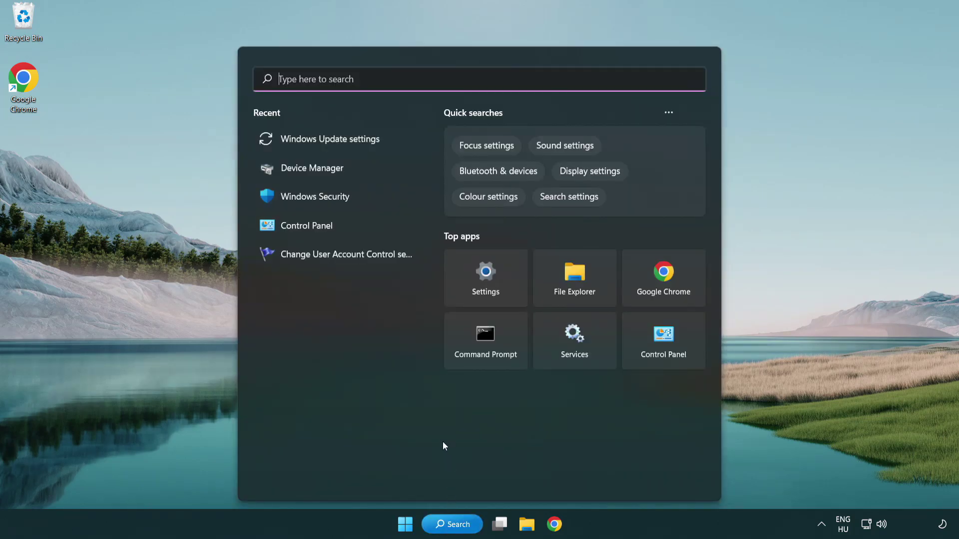
pyautogui.write('cmd')
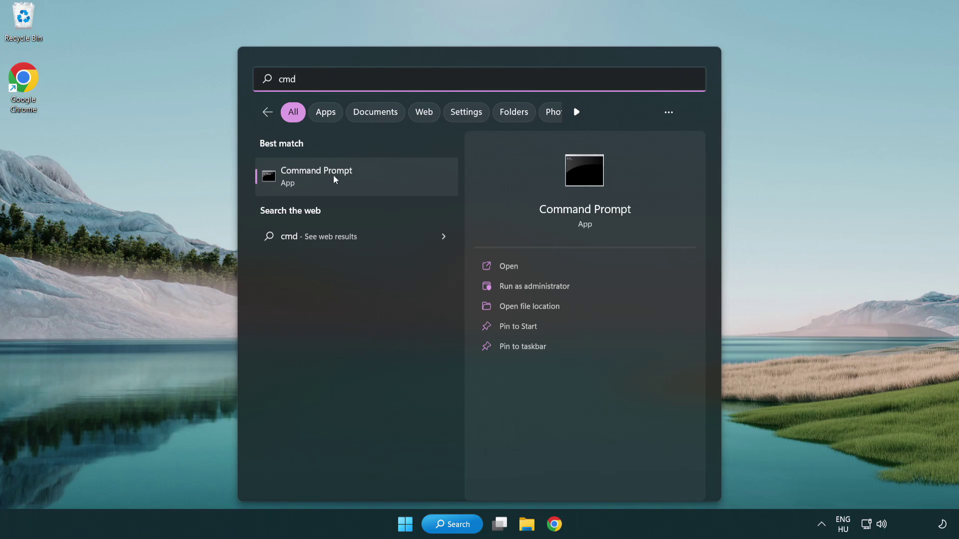
pyautogui.rightClick(366, 183)
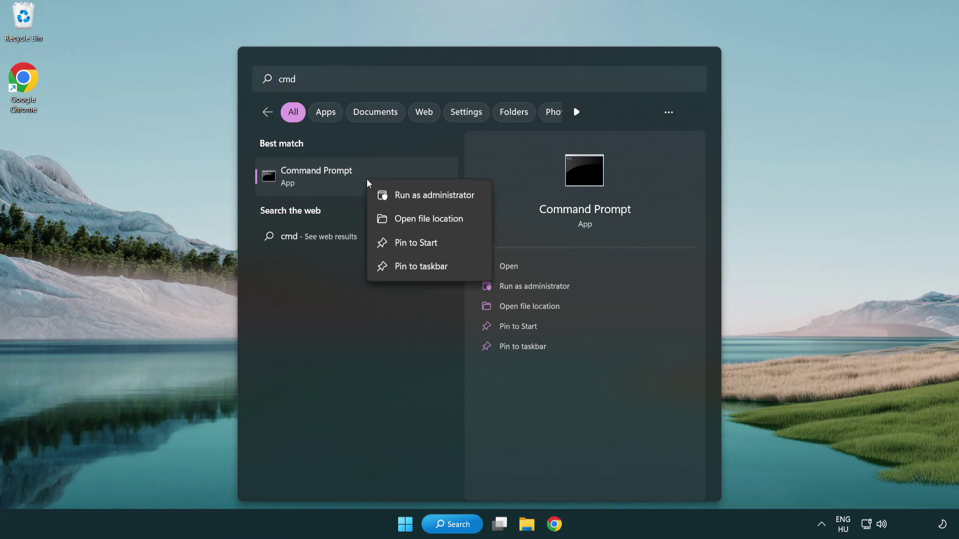
pyautogui.click(434, 200)
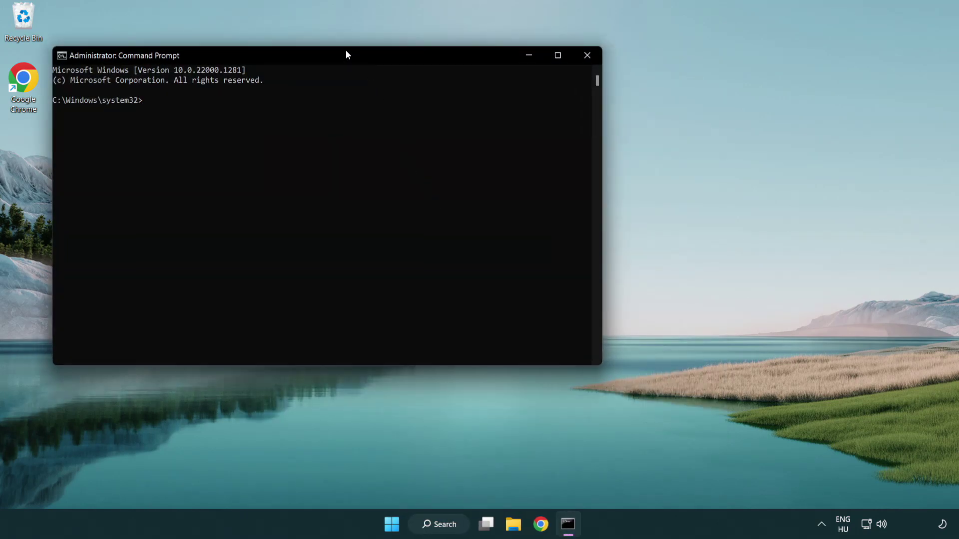
pyautogui.moveTo(346, 50); pyautogui.dragTo(483, 97)
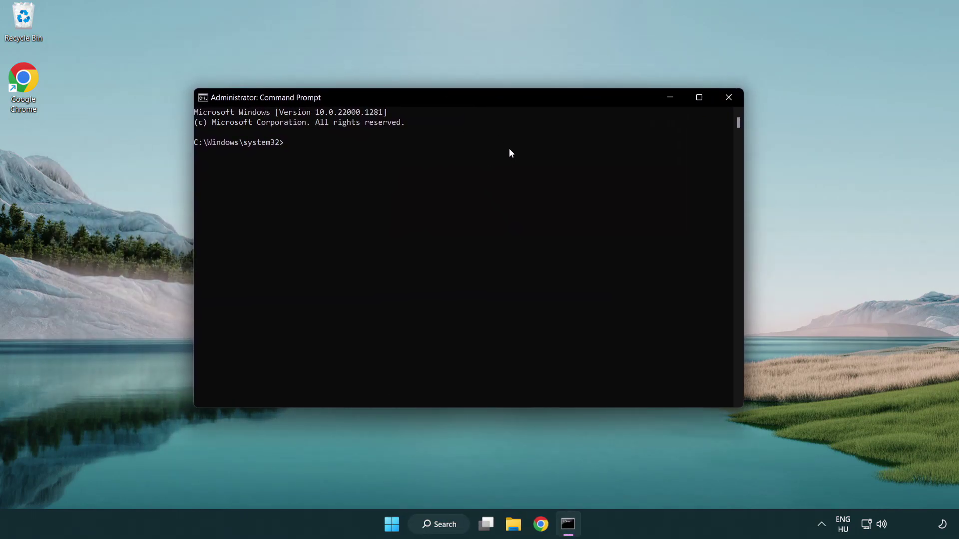
# Step: Run a system file check with sfc /scannow and close Command Prompt once the scan completes
pyautogui.write('sfc')
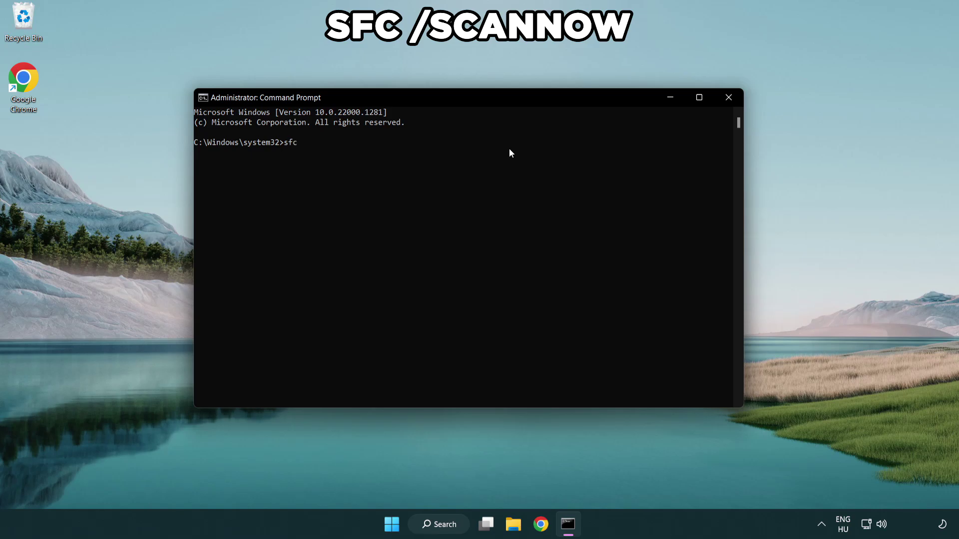
pyautogui.write(' /scannow')
pyautogui.press('Return')
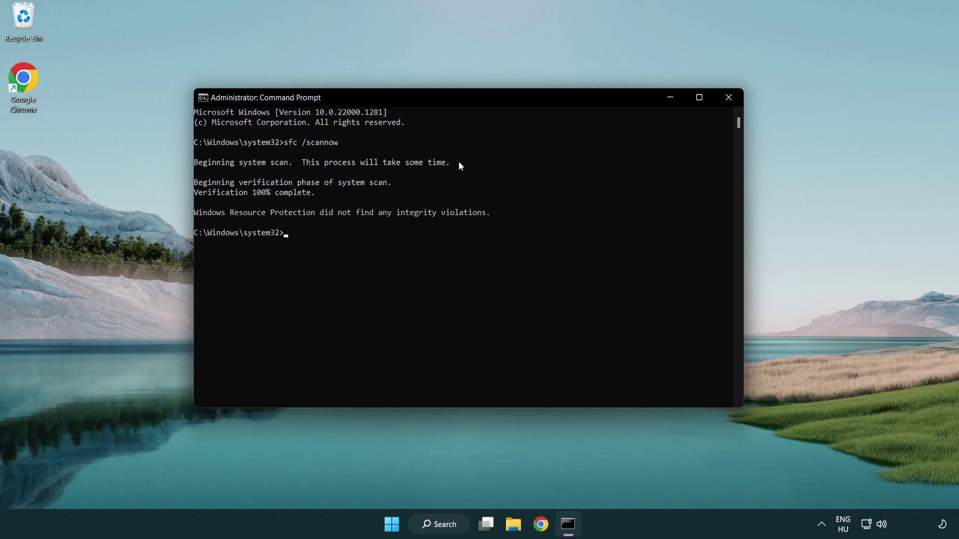
pyautogui.click(733, 102)
# Step: Restart the computer using the Windows power options
pyautogui.press('super')
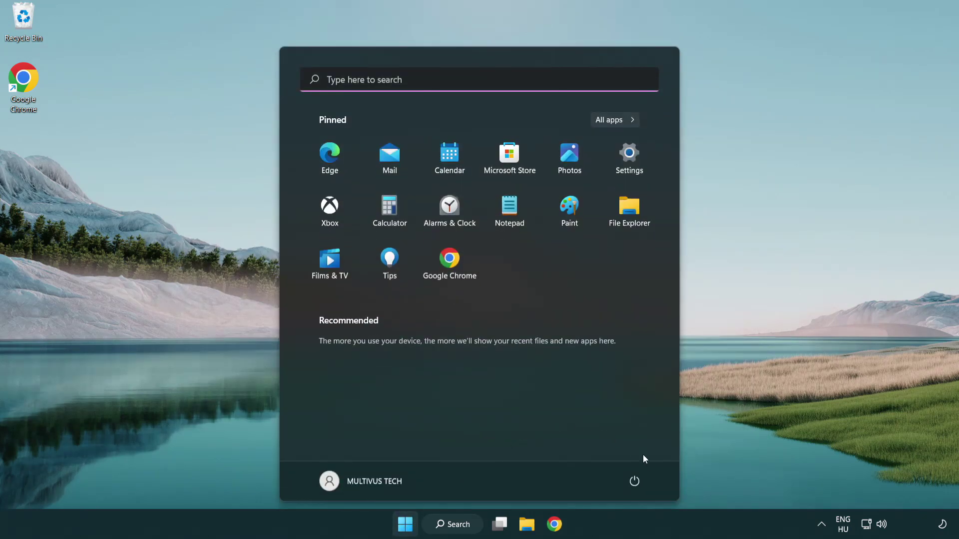
pyautogui.click(634, 481)
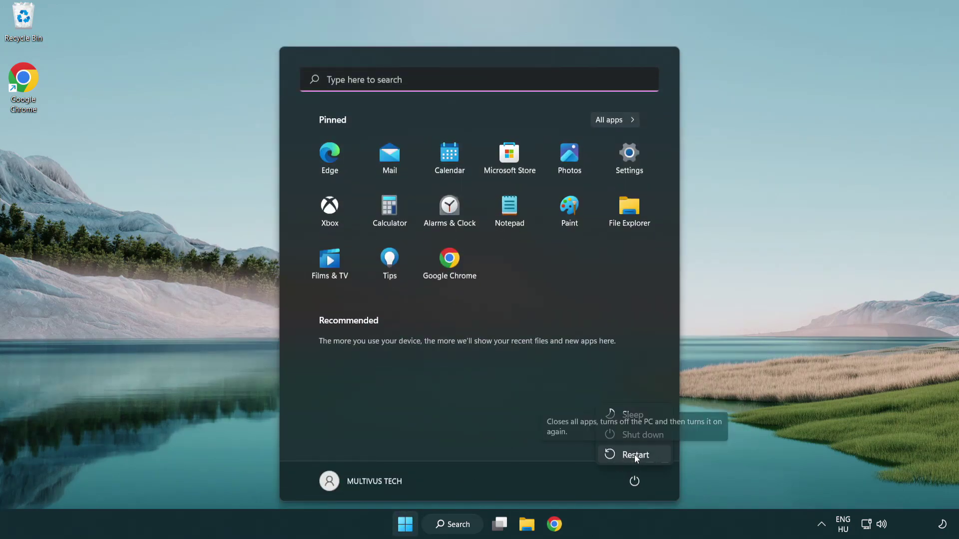